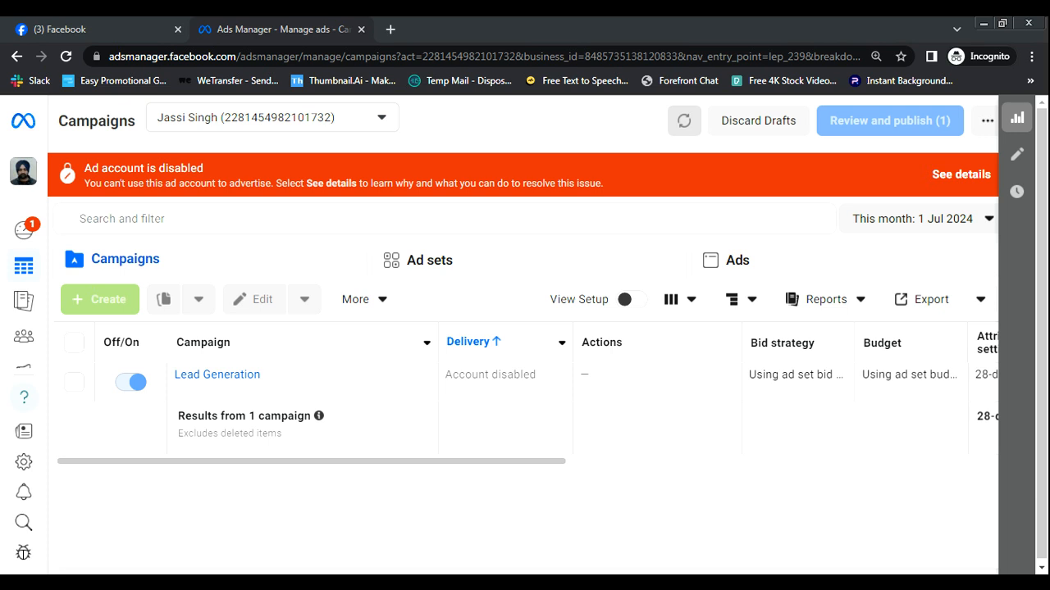
- Open the account switcher from the profile avatar on the Campaigns page
{"action": "left_click", "coordinate": [23, 179]}
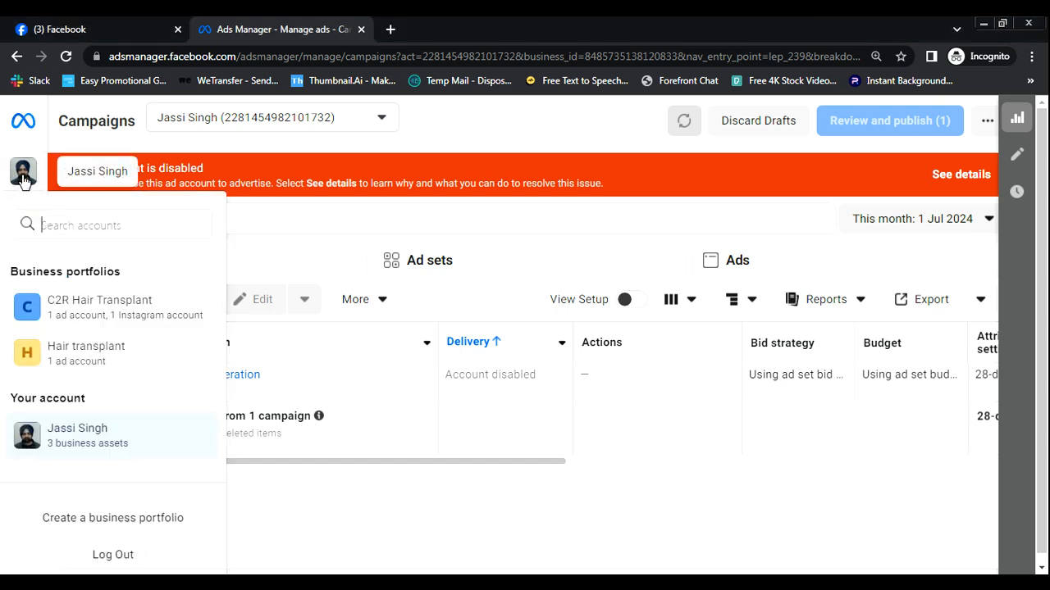
- Create the business portfolio ABC with the contact's first name, surname and business email
{"action": "left_click", "coordinate": [141, 525]}
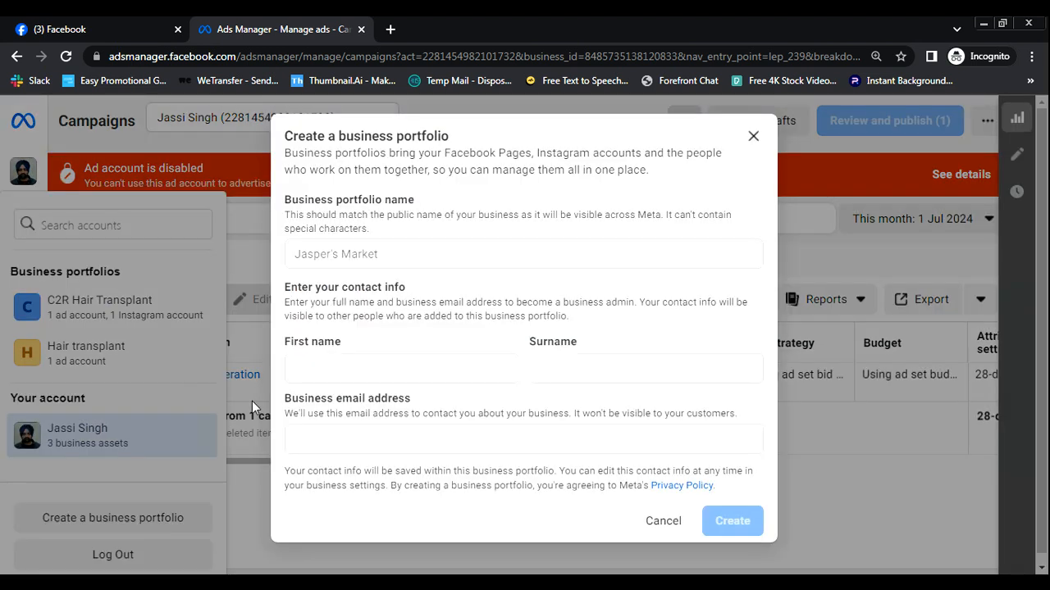
{"action": "left_click", "coordinate": [407, 254]}
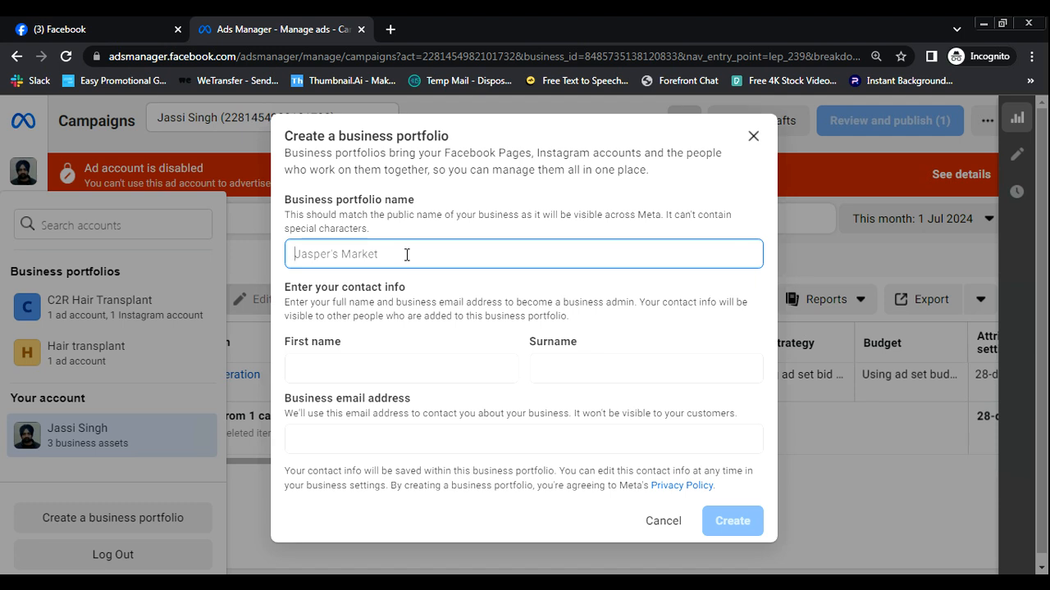
{"action": "type", "text": "ABC"}
{"action": "left_click", "coordinate": [373, 371]}
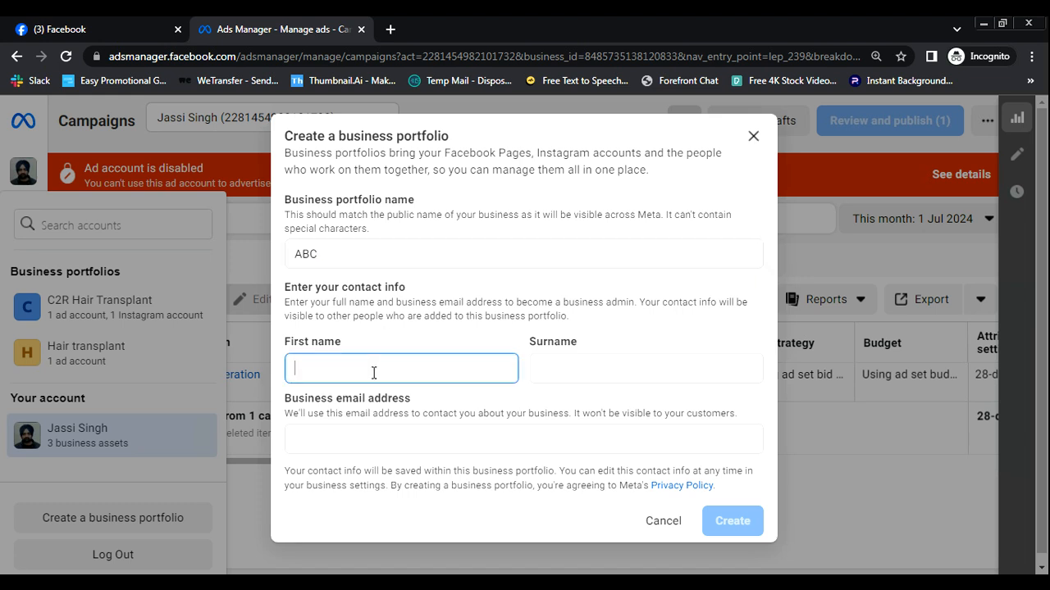
{"action": "type", "text": "ABC"}
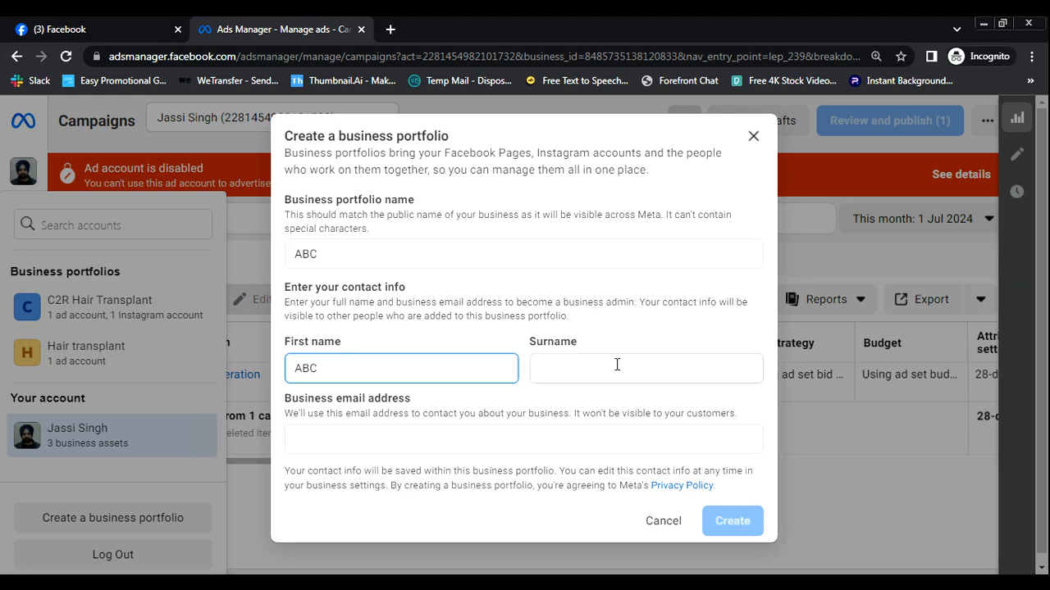
{"action": "left_click", "coordinate": [616, 365]}
{"action": "type", "text": "D"}
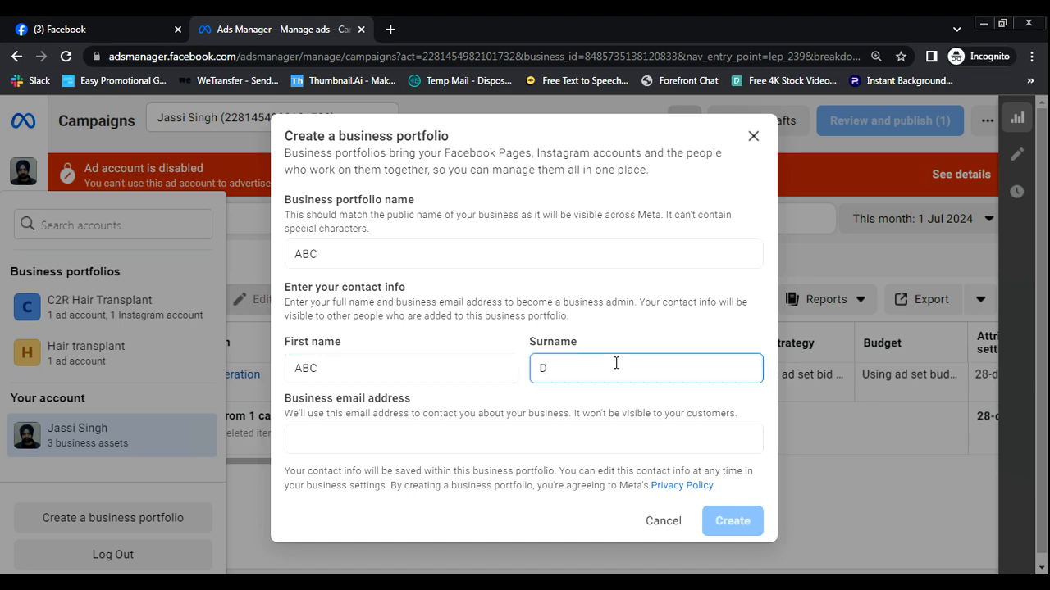
{"action": "type", "text": "FE"}
{"action": "left_click", "coordinate": [510, 441]}
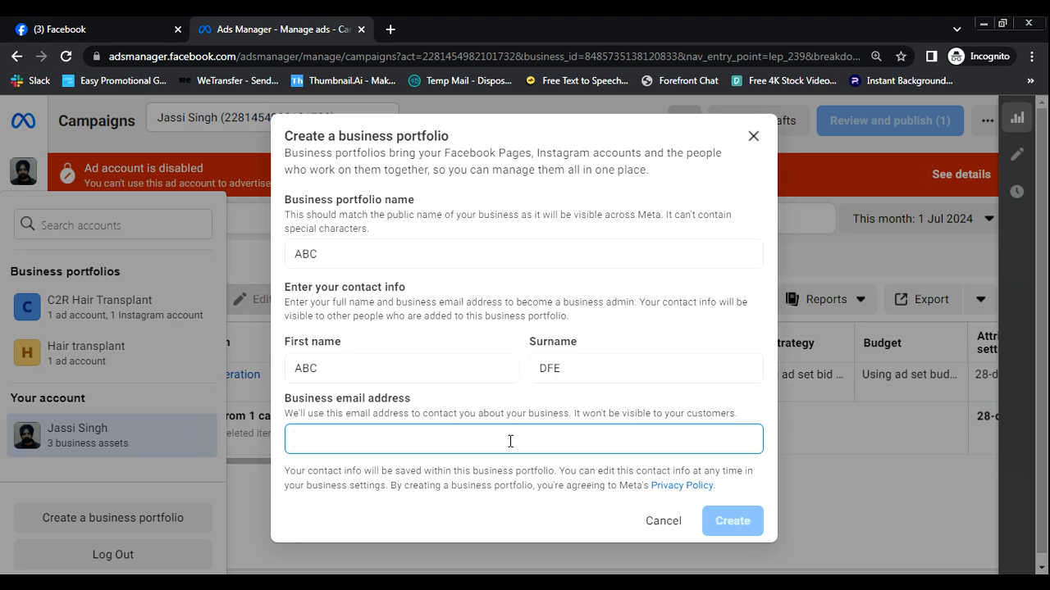
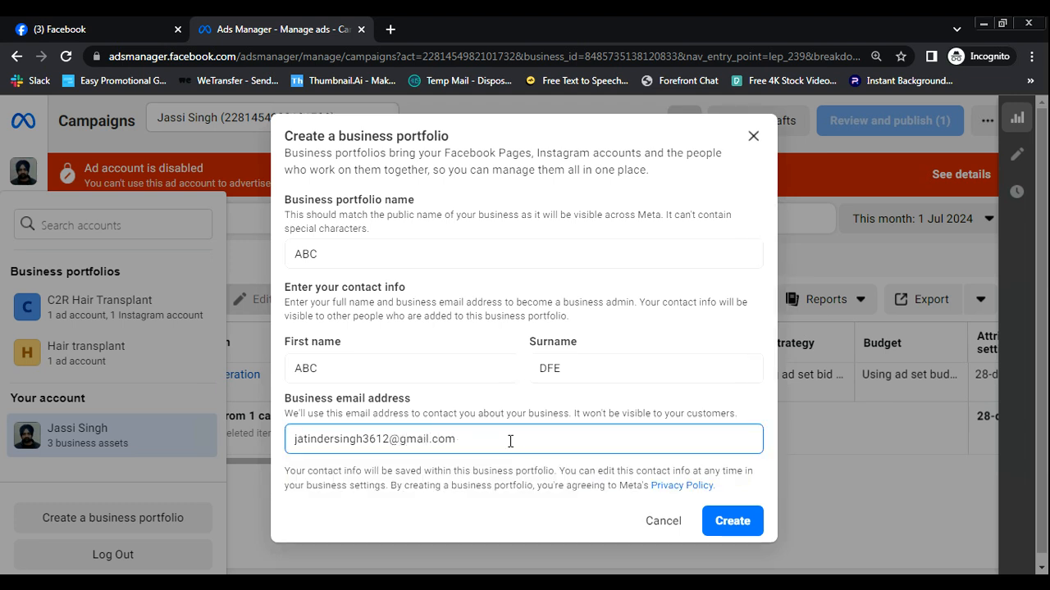
{"action": "left_click", "coordinate": [731, 521]}
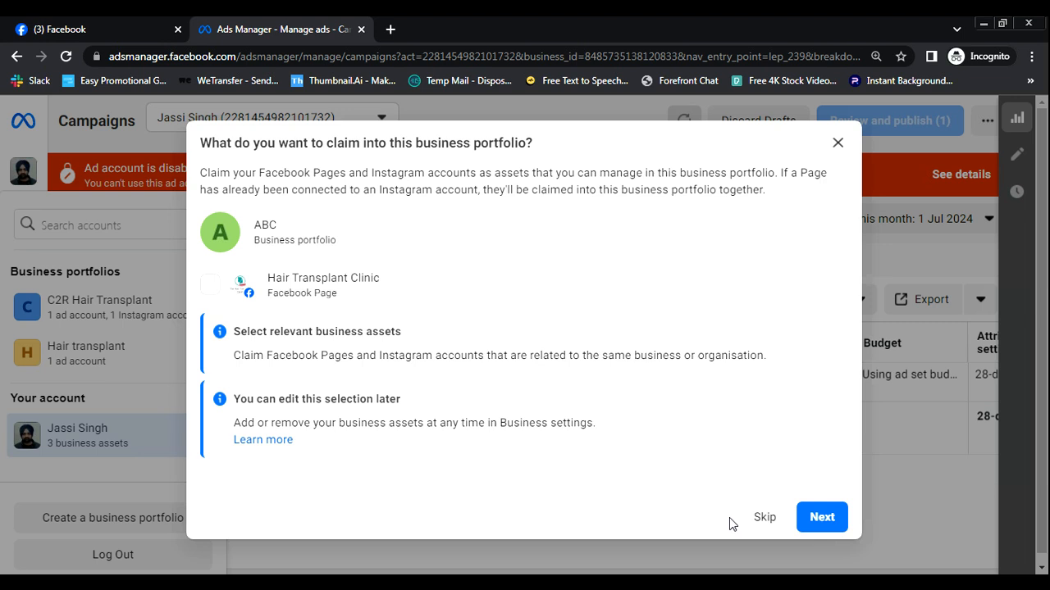
- Skip claiming assets and adding people, then confirm the ABC portfolio with its owner as admin
{"action": "left_click", "coordinate": [811, 521]}
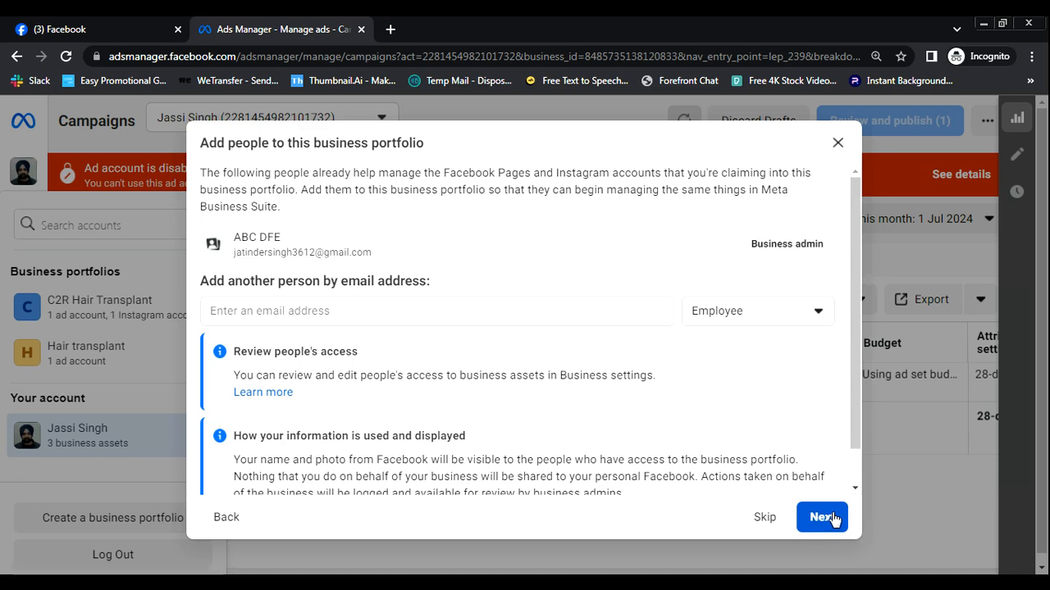
{"action": "left_click", "coordinate": [831, 518]}
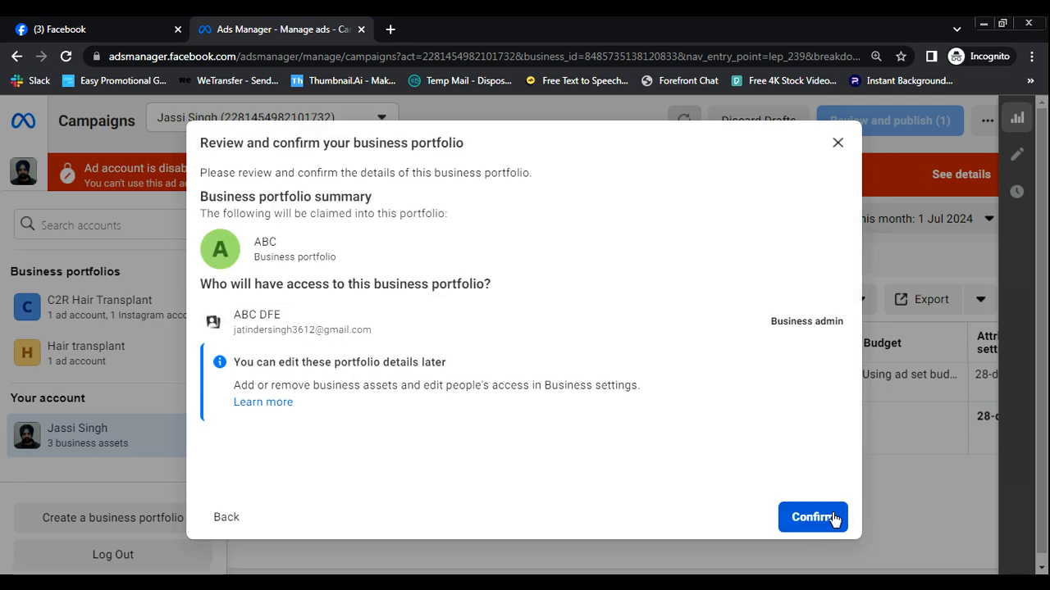
{"action": "left_click", "coordinate": [832, 517]}
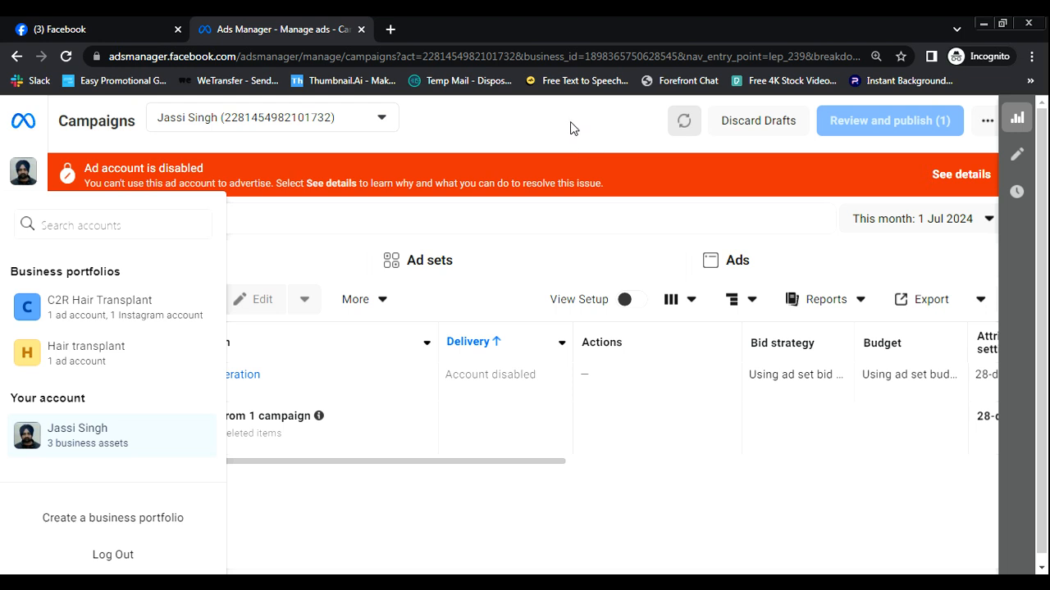
- Refresh Ads Manager and check that ABC now heads the business portfolio list
{"action": "left_click", "coordinate": [66, 56]}
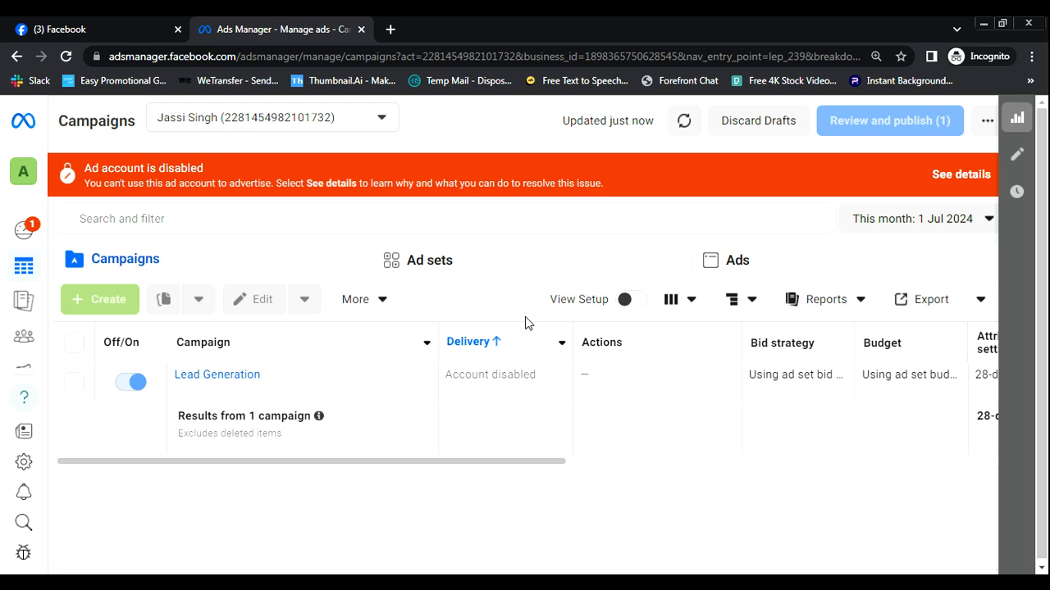
{"action": "left_click", "coordinate": [25, 174]}
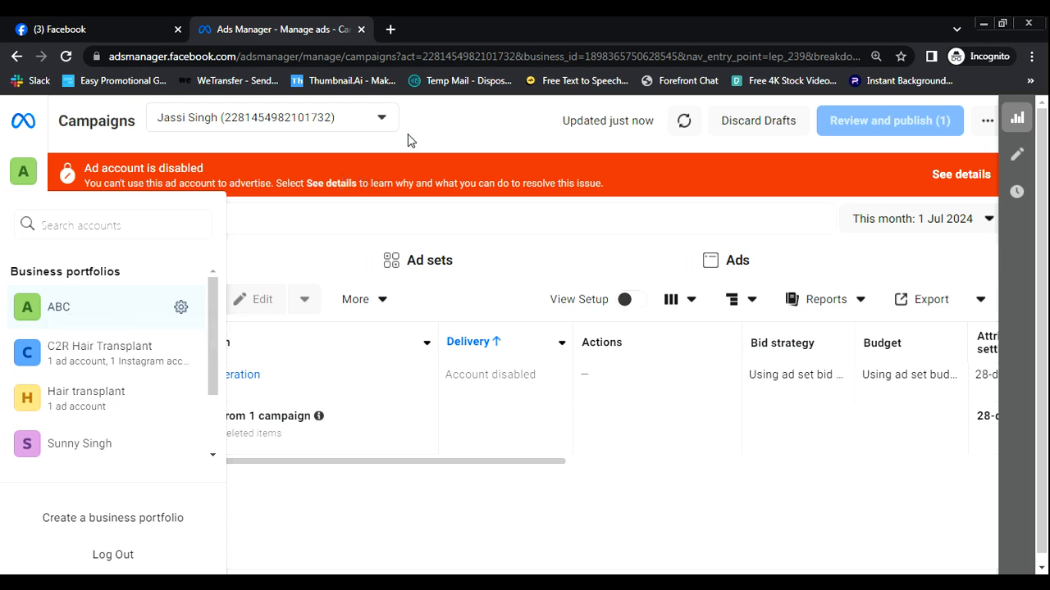
{"action": "mouse_move", "coordinate": [23, 295]}
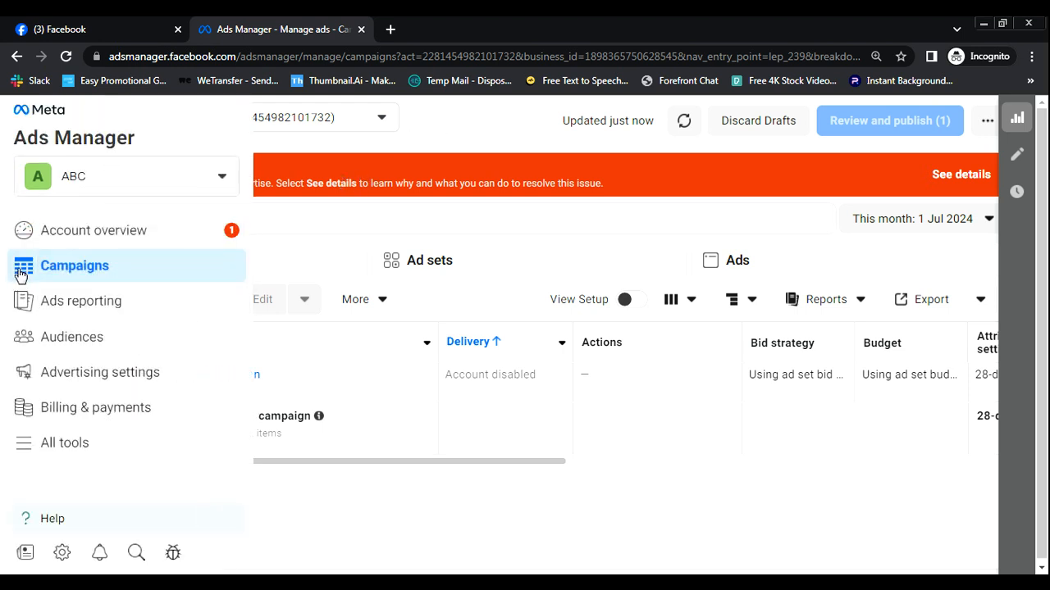
- Show the ABC account overview with the All tools panel scrolled to its Manage section
{"action": "left_click", "coordinate": [115, 234]}
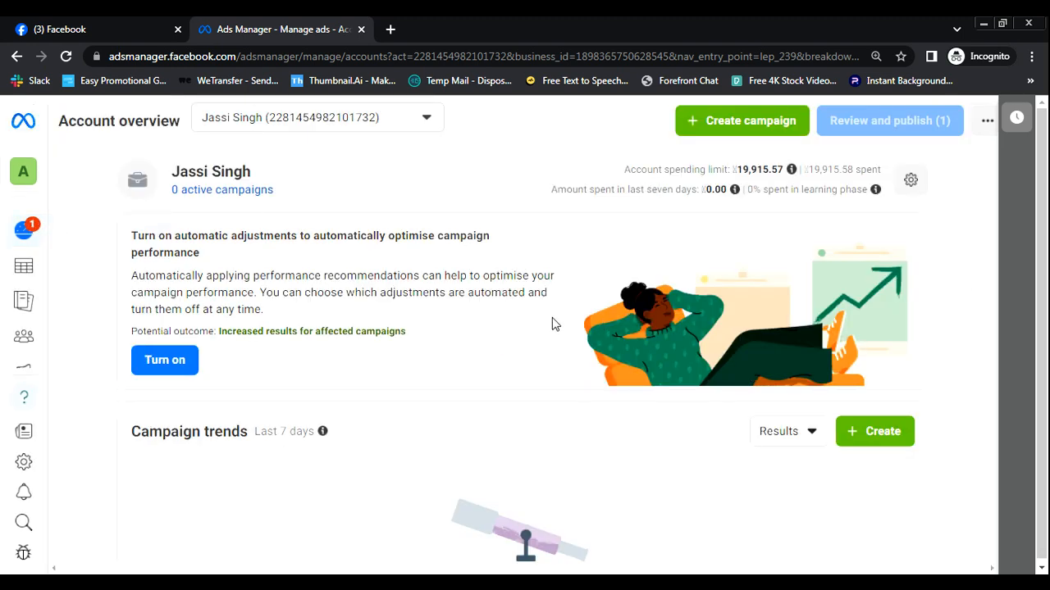
{"action": "left_click_drag", "start_coordinate": [1046, 164], "coordinate": [1045, 320]}
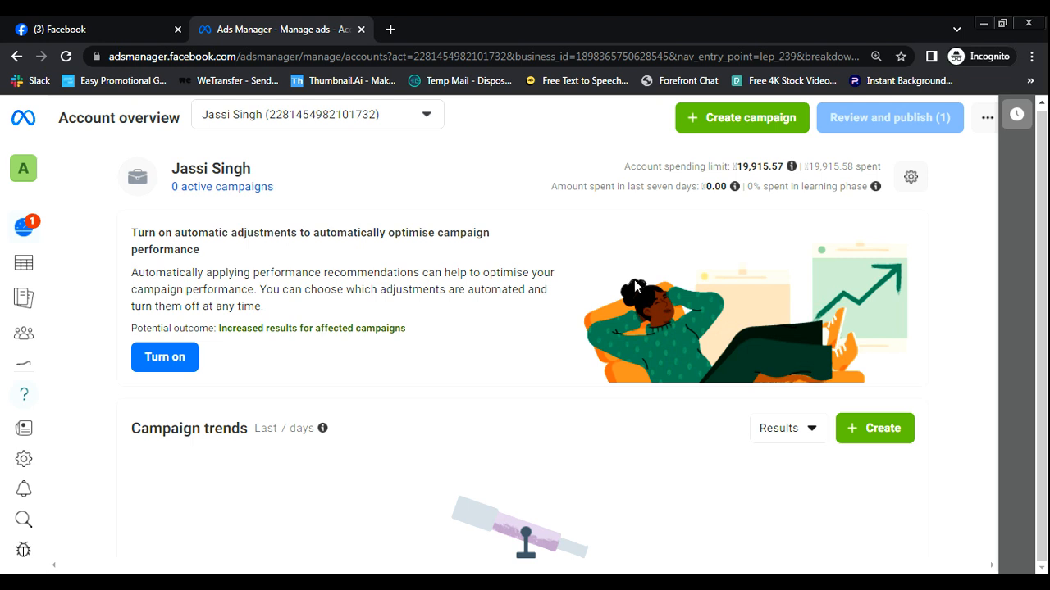
{"action": "mouse_move", "coordinate": [23, 268]}
{"action": "left_click", "coordinate": [26, 171]}
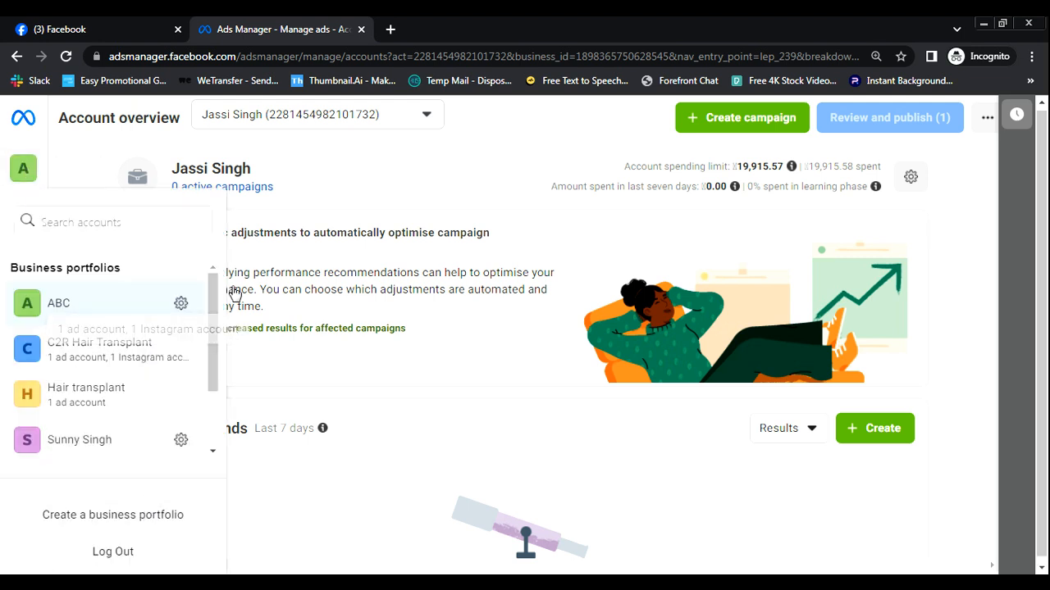
{"action": "left_click", "coordinate": [389, 184]}
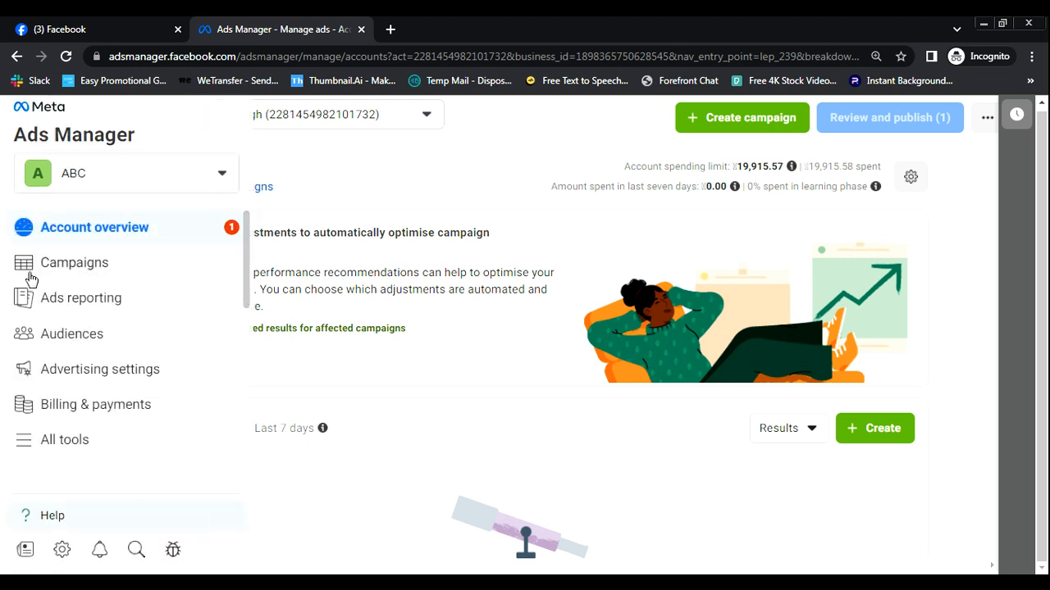
{"action": "left_click", "coordinate": [24, 452]}
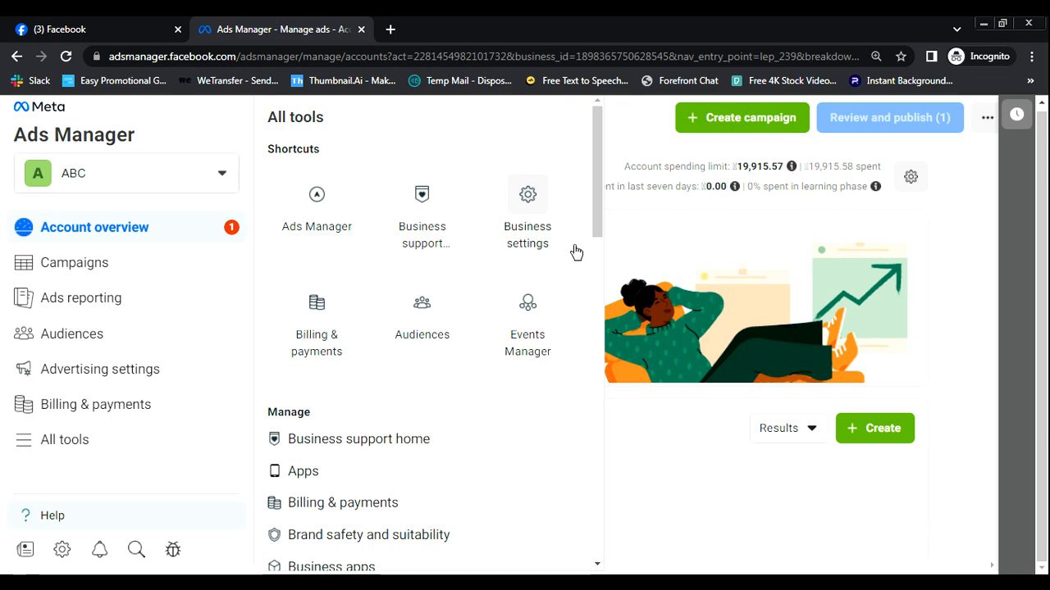
{"action": "left_click_drag", "start_coordinate": [596, 196], "coordinate": [583, 258]}
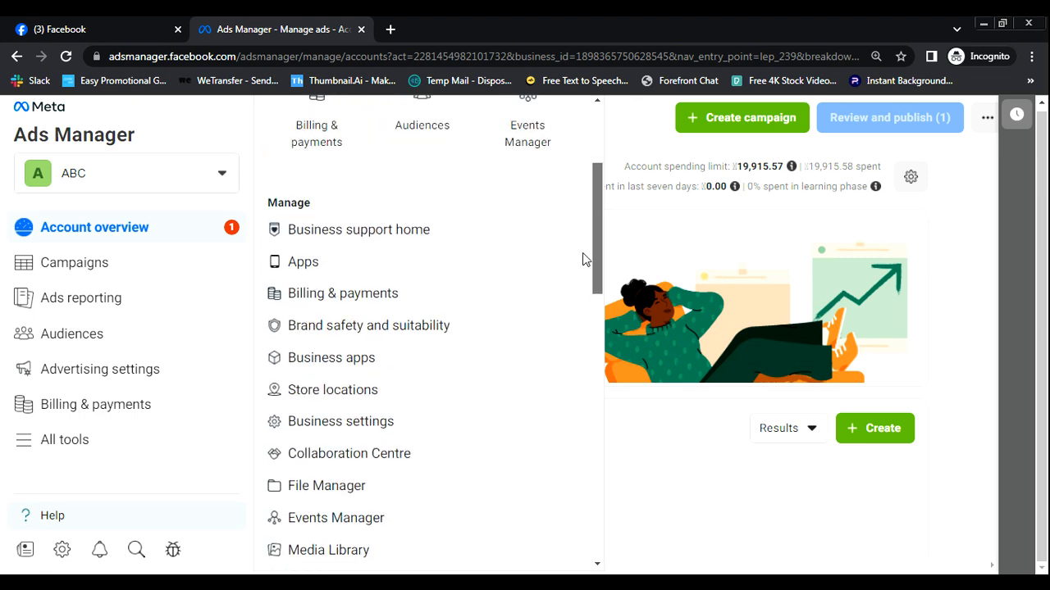
- Open Business settings for ABC and go to its Ad accounts page
{"action": "left_click", "coordinate": [329, 424]}
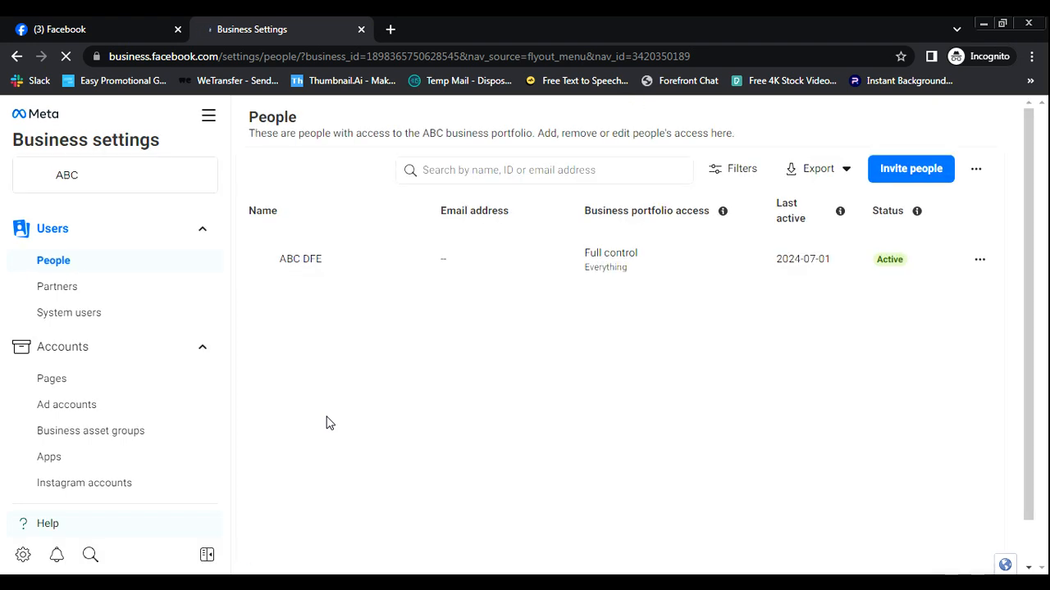
{"action": "left_click", "coordinate": [69, 410]}
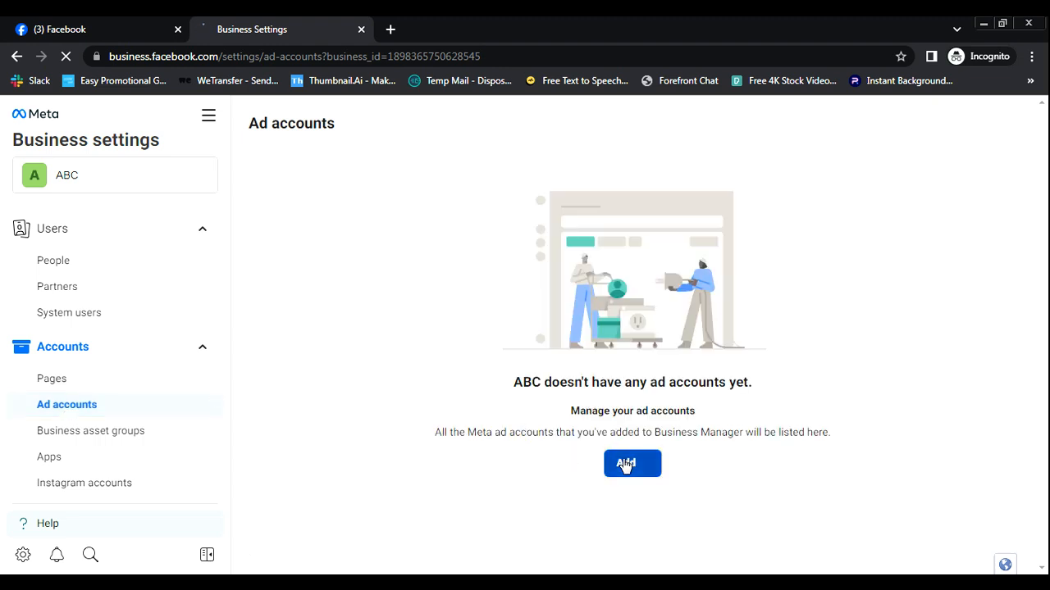
- Start creating a brand-new ad account and name it ABC
{"action": "left_click", "coordinate": [633, 466]}
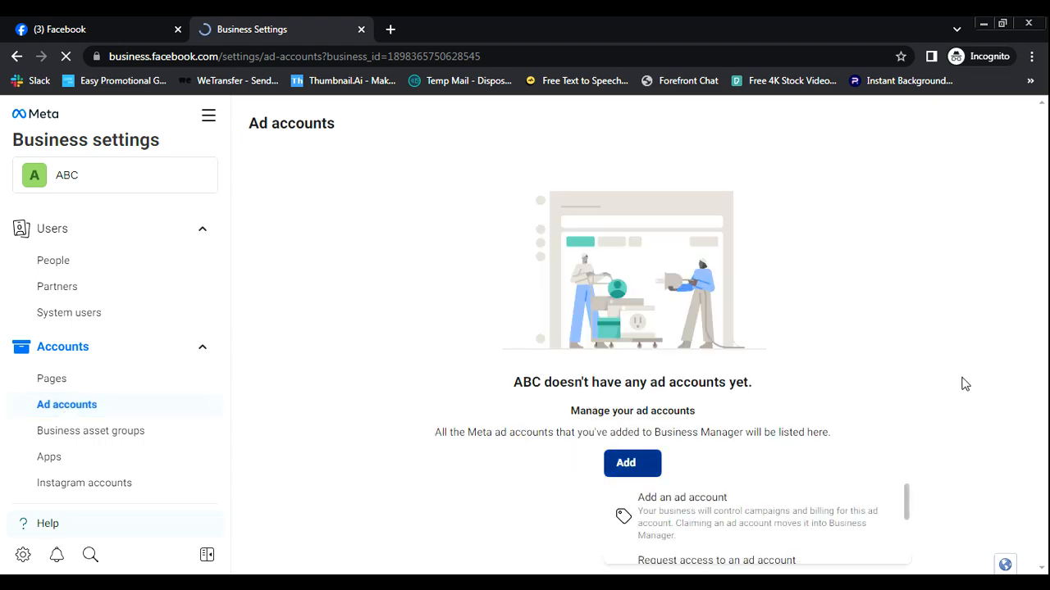
{"action": "scroll", "coordinate": [907, 508], "scroll_direction": "down", "scroll_amount": 1}
{"action": "left_click_drag", "start_coordinate": [906, 509], "coordinate": [910, 557]}
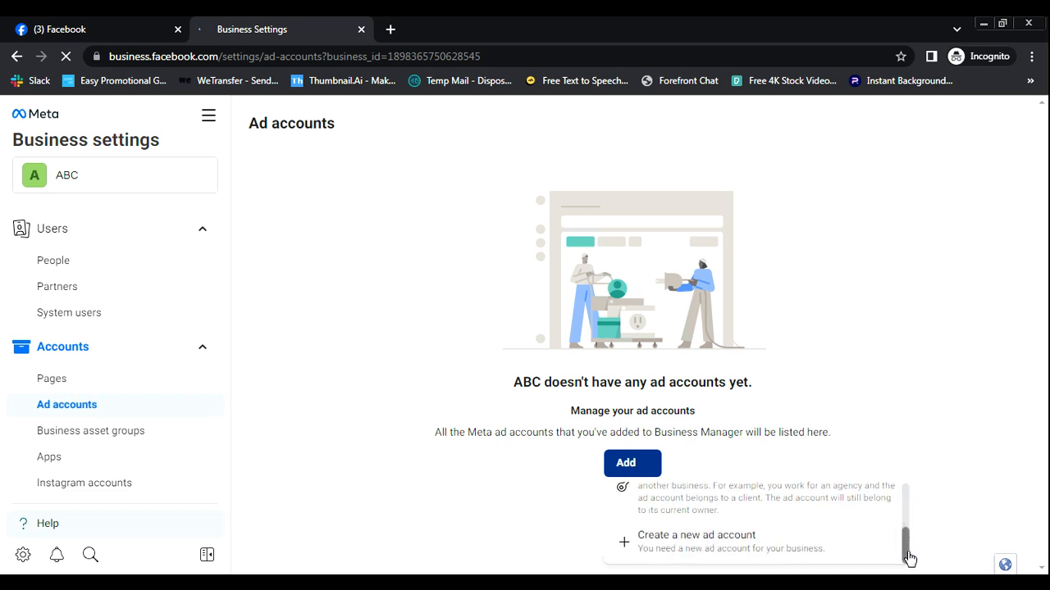
{"action": "left_click", "coordinate": [704, 541]}
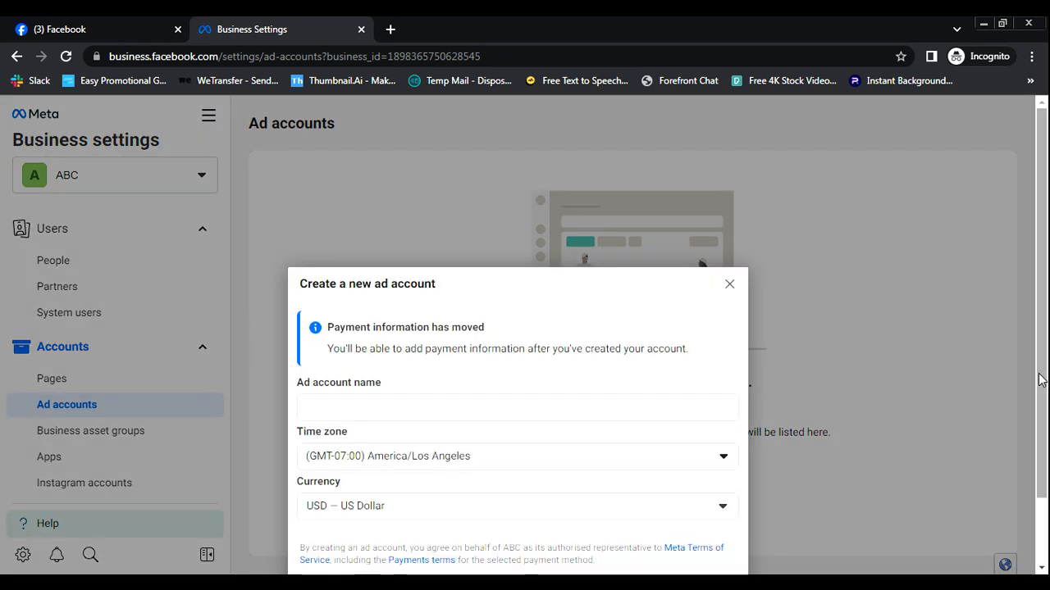
{"action": "scroll", "coordinate": [834, 459], "scroll_direction": "down", "scroll_amount": 1}
{"action": "left_click", "coordinate": [426, 326]}
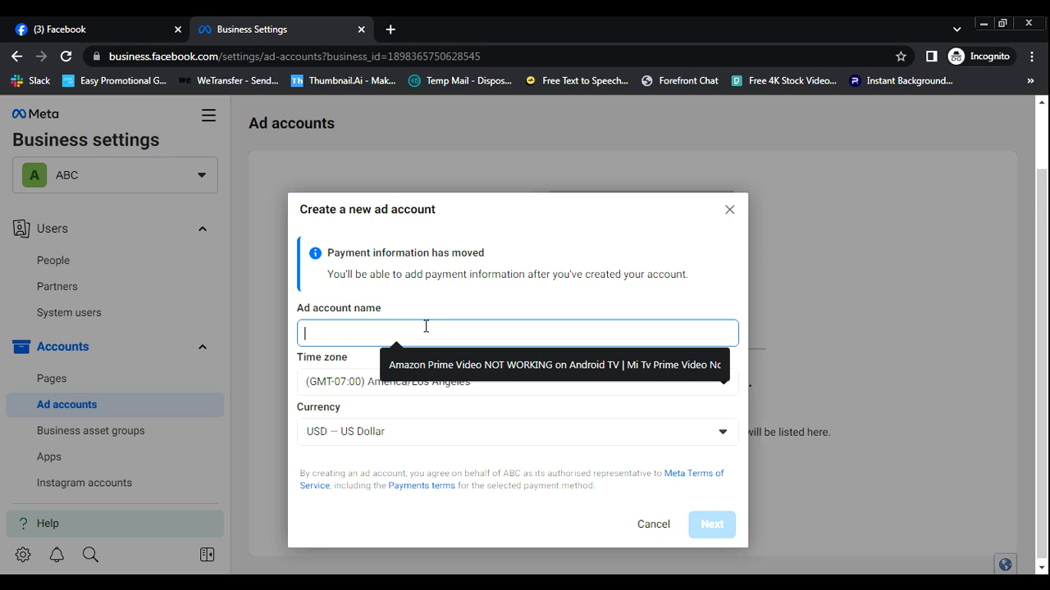
{"action": "type", "text": "ABC"}
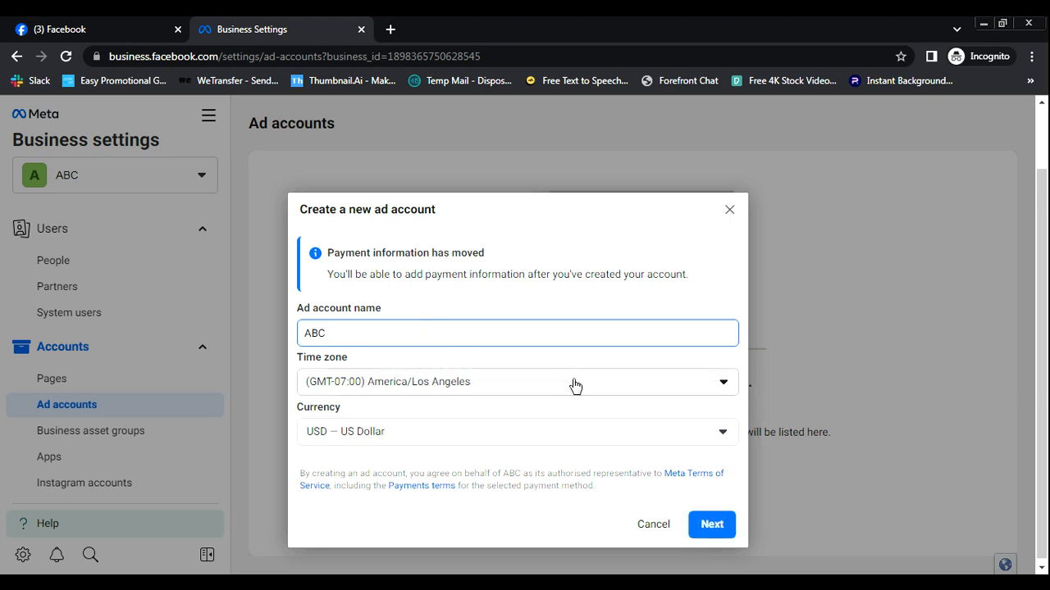
- Set the ad account's time zone to (GMT+05:30) Asia/Kolkata and currency to INR — Indian Rupee
{"action": "left_click", "coordinate": [649, 389]}
{"action": "type", "text": "k"}
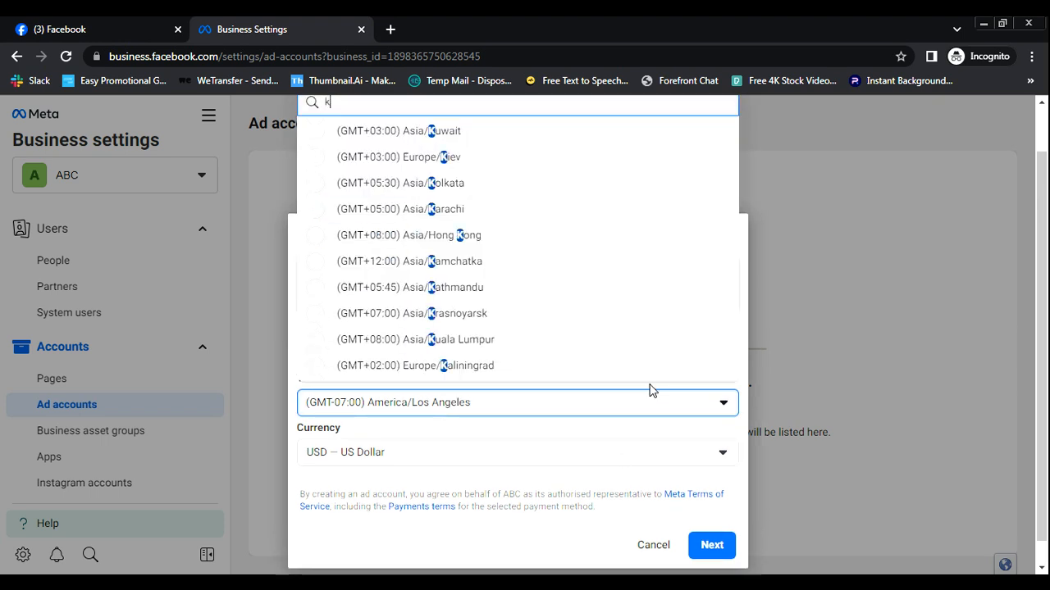
{"action": "left_click", "coordinate": [537, 194]}
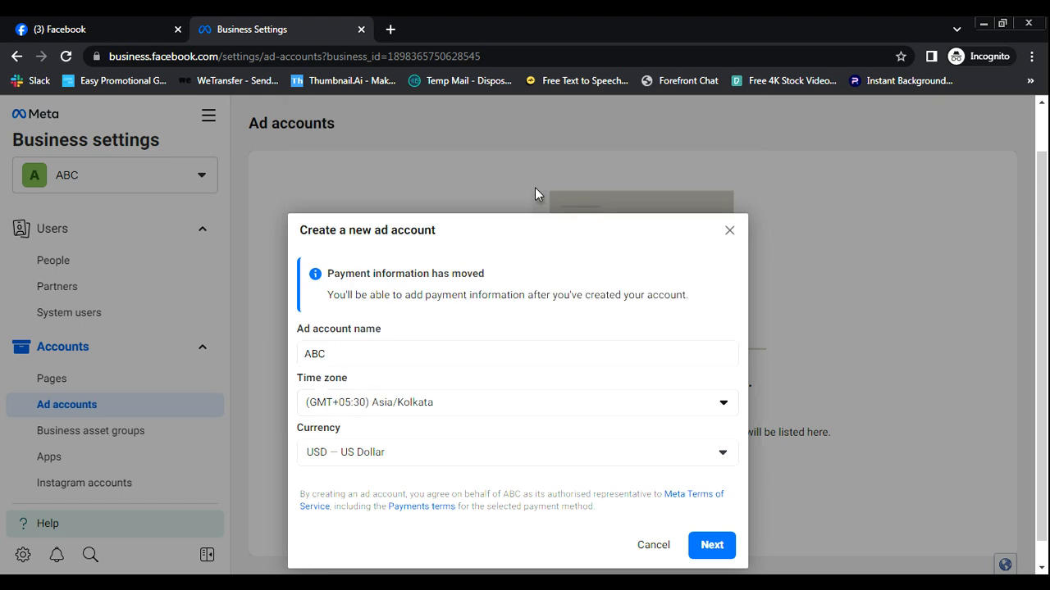
{"action": "left_click", "coordinate": [718, 459]}
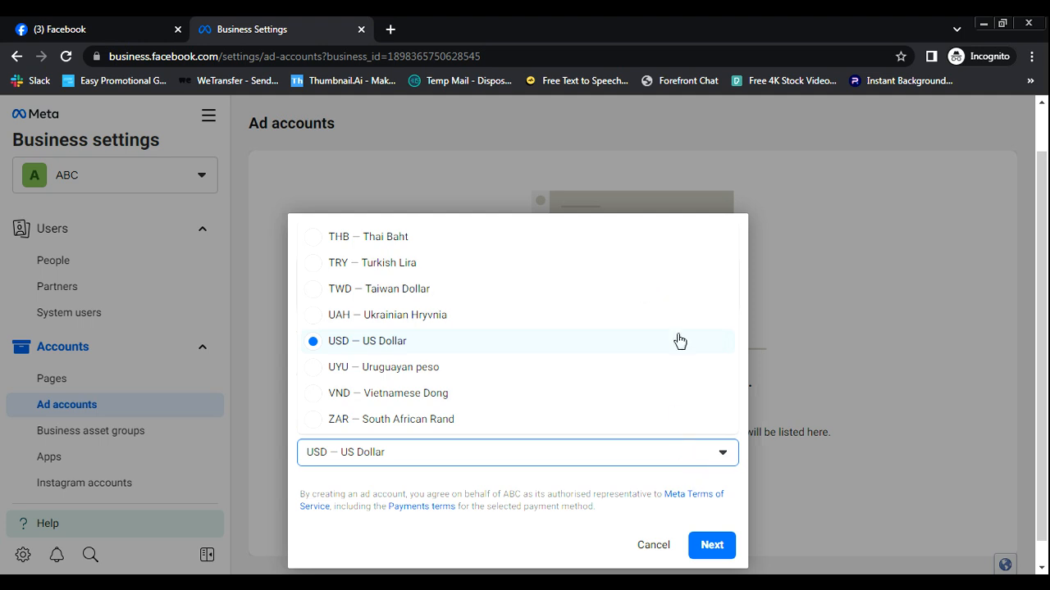
{"action": "scroll", "coordinate": [679, 340], "scroll_direction": "up", "scroll_amount": 8}
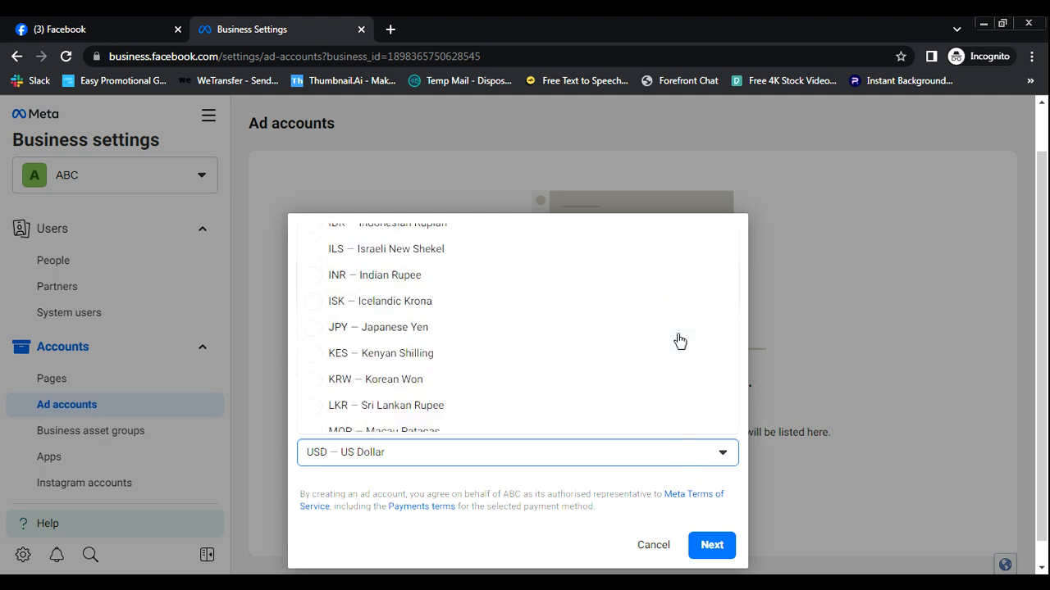
{"action": "scroll", "coordinate": [679, 340], "scroll_direction": "up", "scroll_amount": 6}
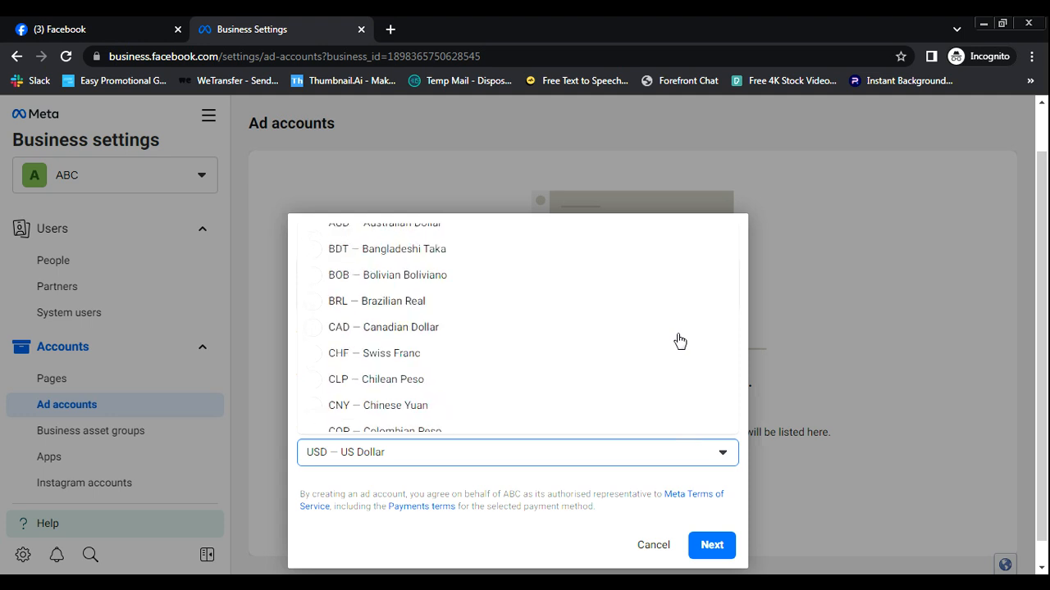
{"action": "scroll", "coordinate": [679, 340], "scroll_direction": "up", "scroll_amount": 2}
{"action": "scroll", "coordinate": [679, 341], "scroll_direction": "down", "scroll_amount": 3}
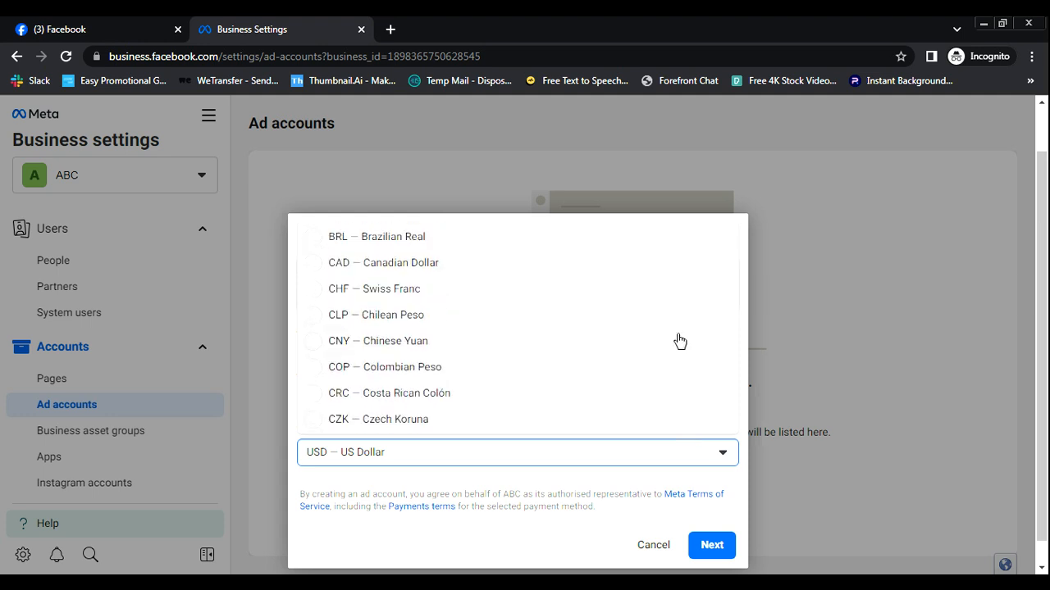
{"action": "scroll", "coordinate": [679, 340], "scroll_direction": "down", "scroll_amount": 2}
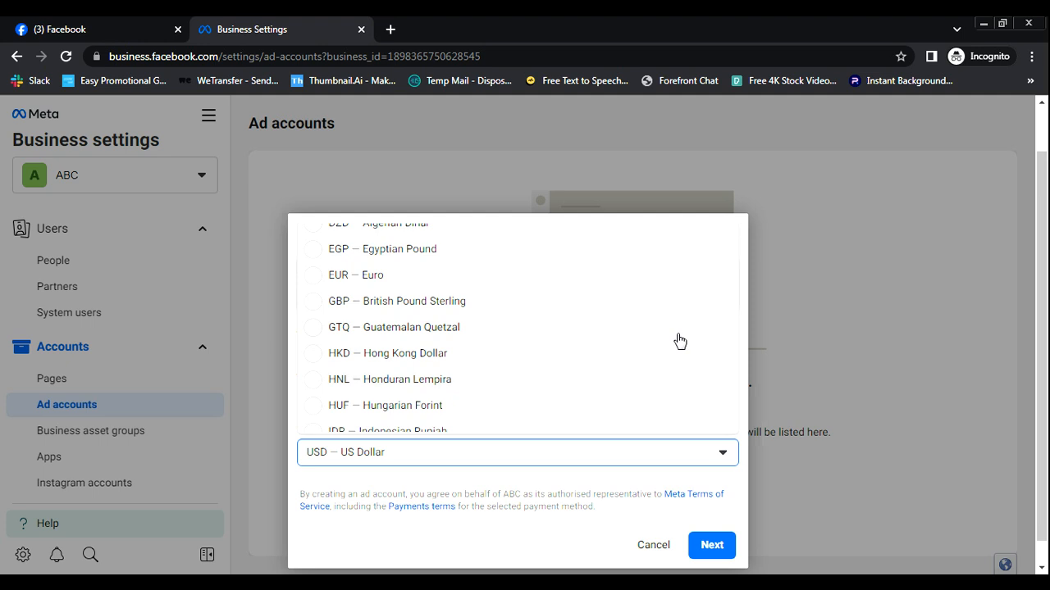
{"action": "scroll", "coordinate": [679, 341], "scroll_direction": "down", "scroll_amount": 2}
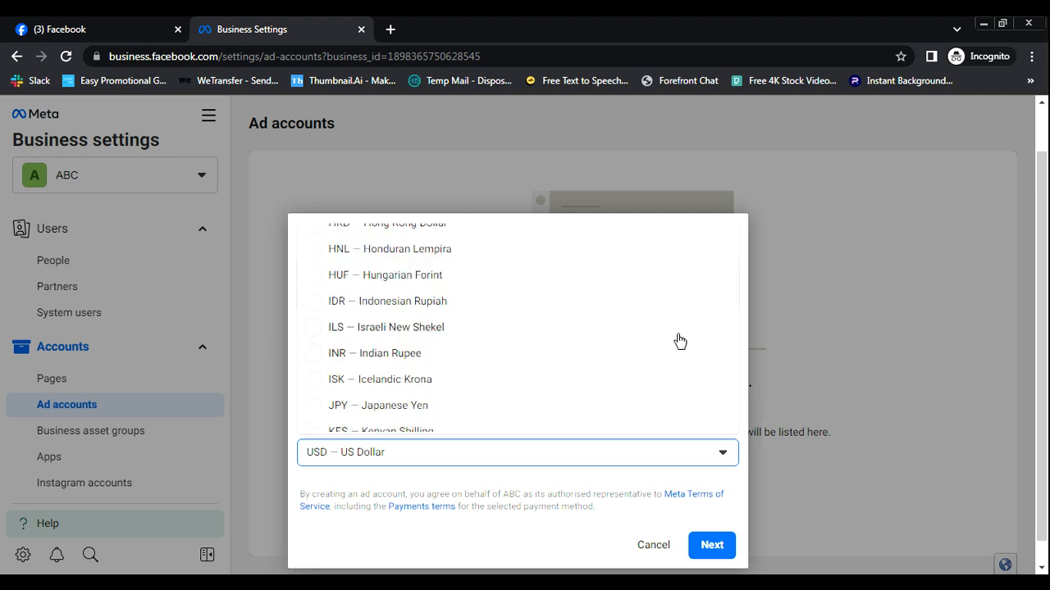
{"action": "left_click", "coordinate": [447, 354]}
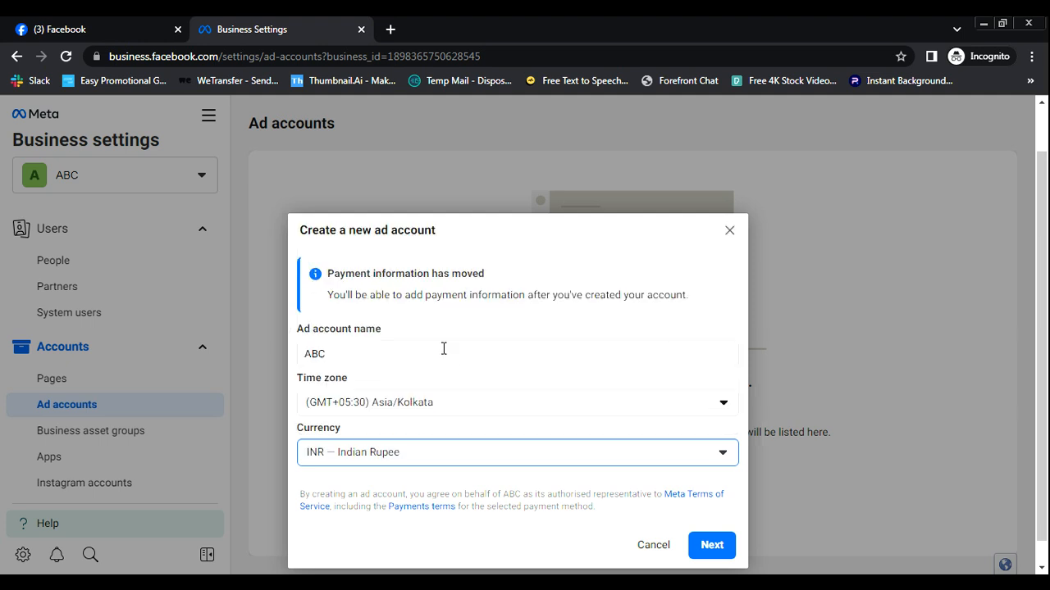
{"action": "left_click", "coordinate": [712, 546]}
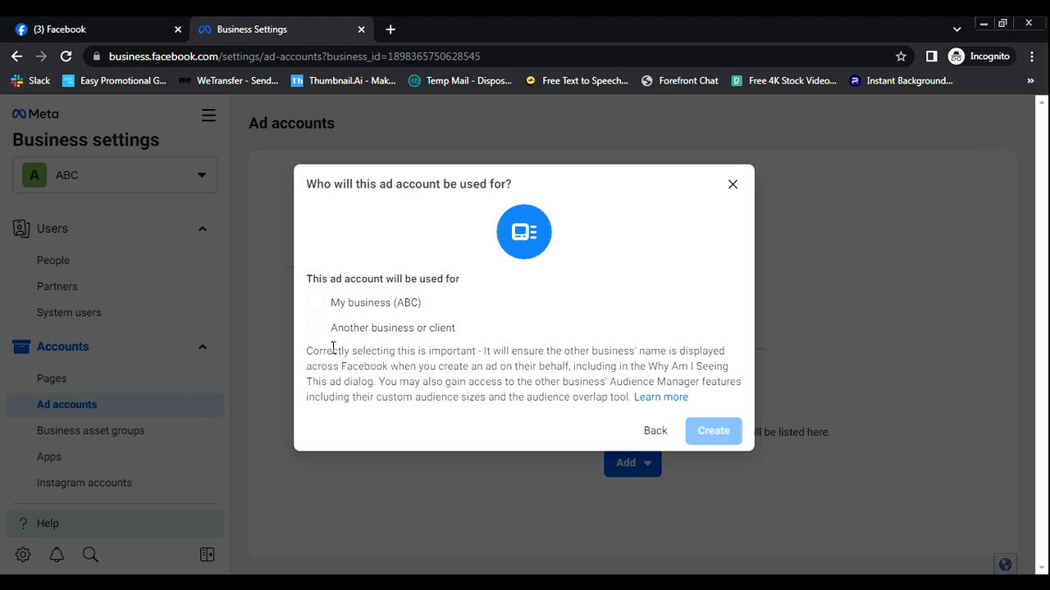
- Mark the ad account as used for the ABC portfolio itself and create it
{"action": "left_click", "coordinate": [315, 328]}
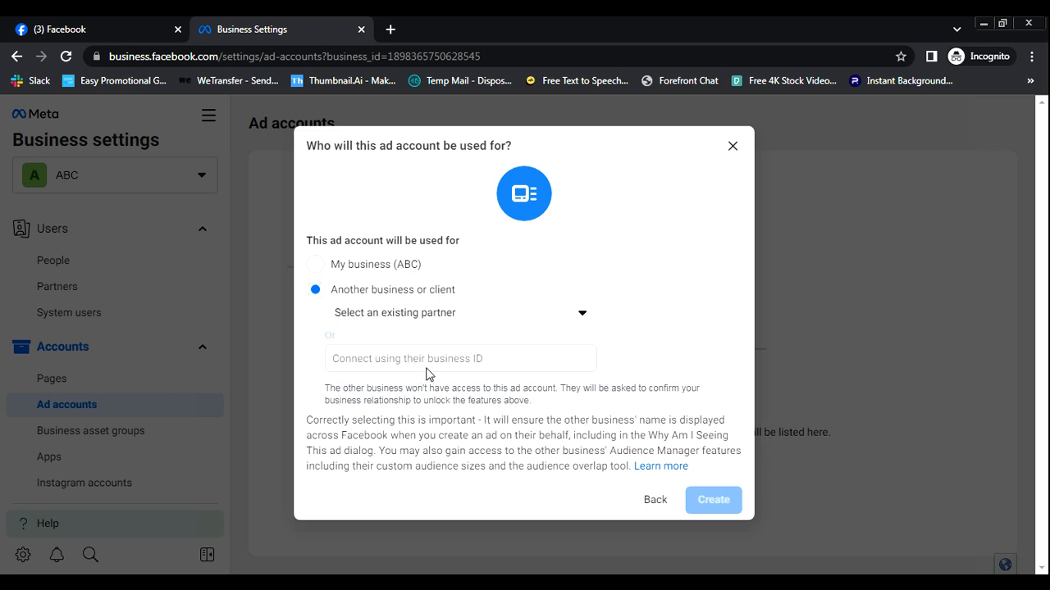
{"action": "left_click", "coordinate": [313, 266]}
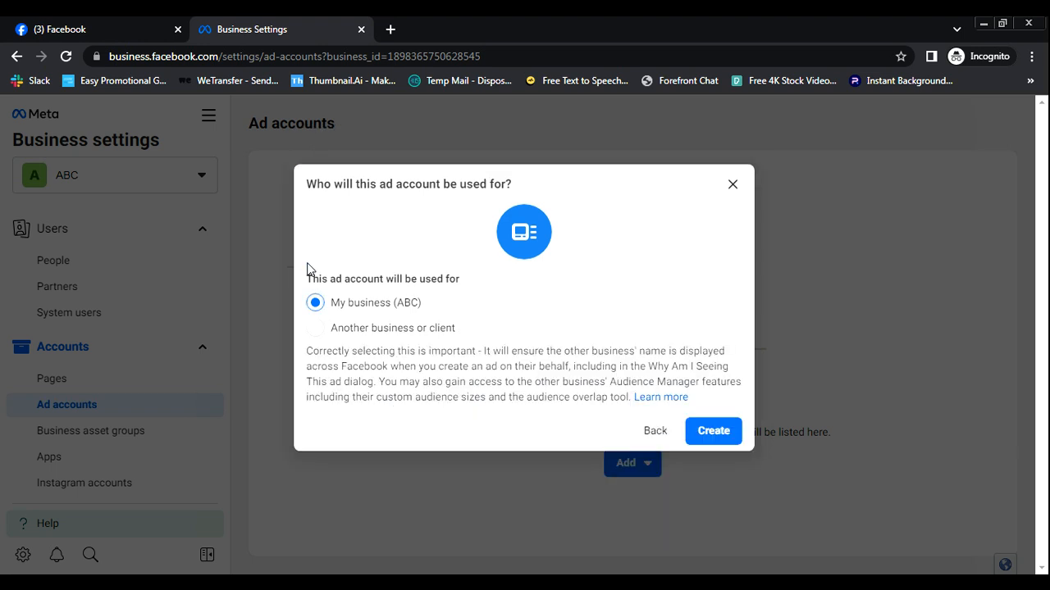
{"action": "left_click", "coordinate": [316, 330]}
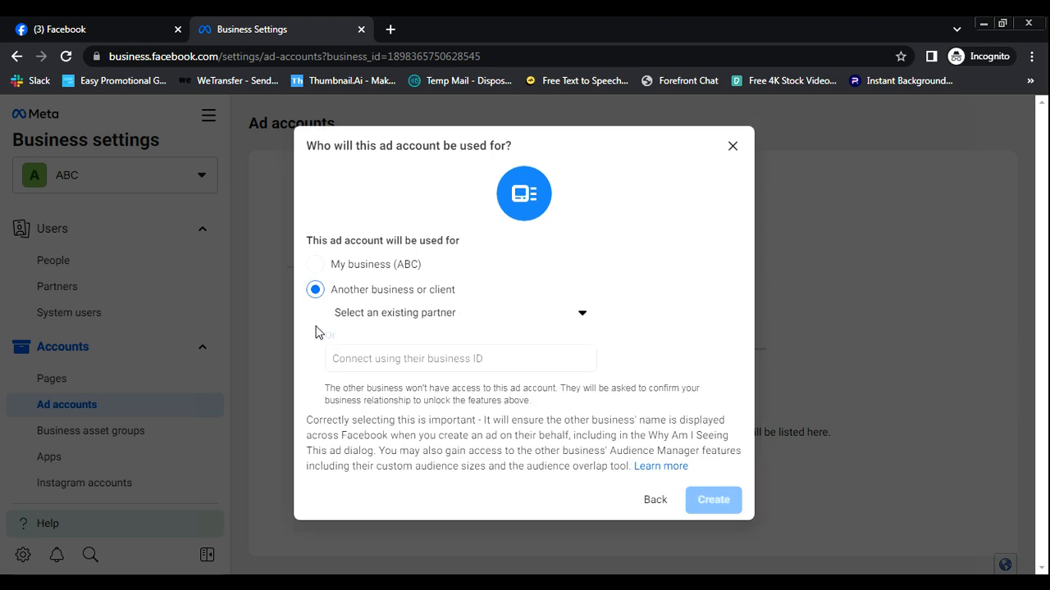
{"action": "left_click", "coordinate": [317, 266]}
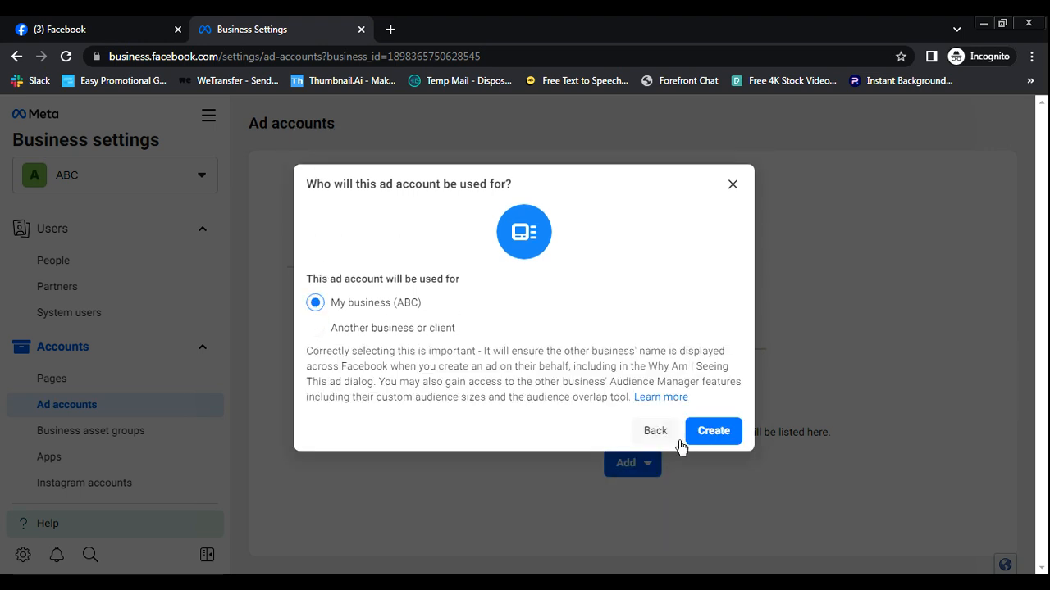
{"action": "left_click", "coordinate": [715, 439]}
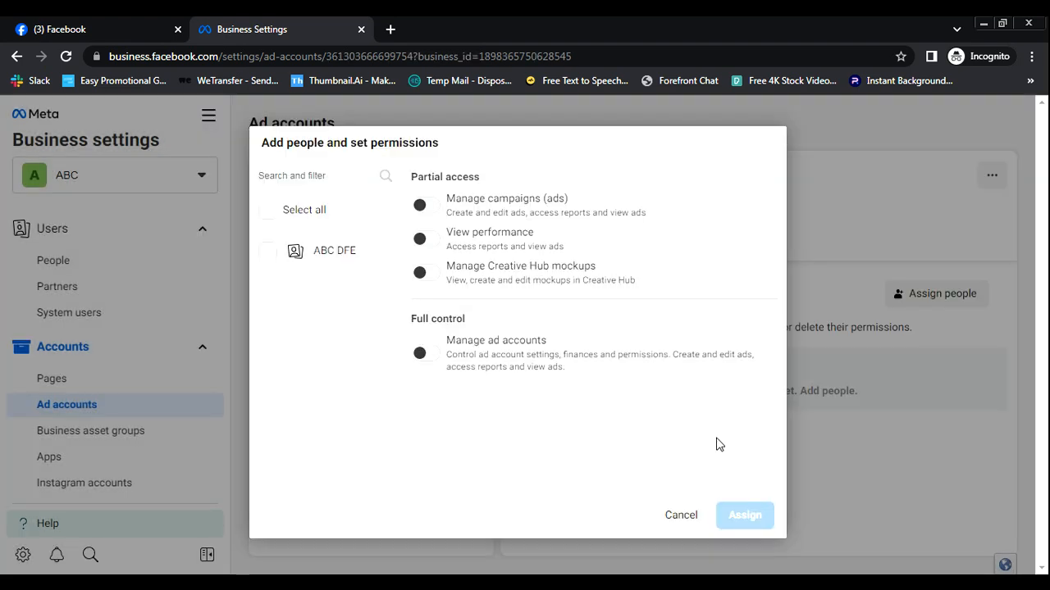
- Assign the one listed person Manage campaigns and full Manage ad accounts permissions
{"action": "left_click", "coordinate": [437, 207]}
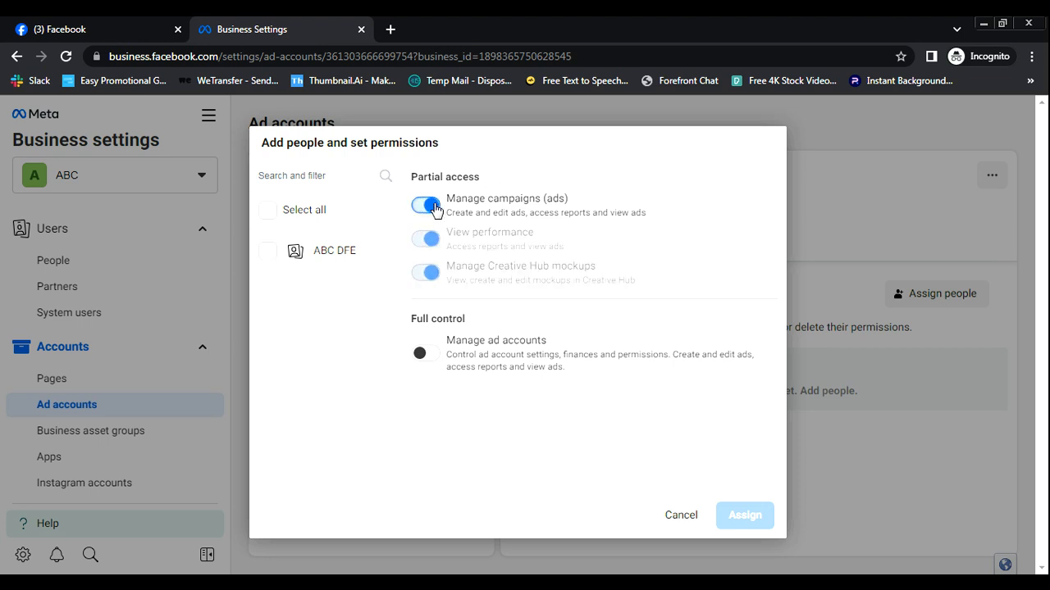
{"action": "left_click", "coordinate": [427, 353]}
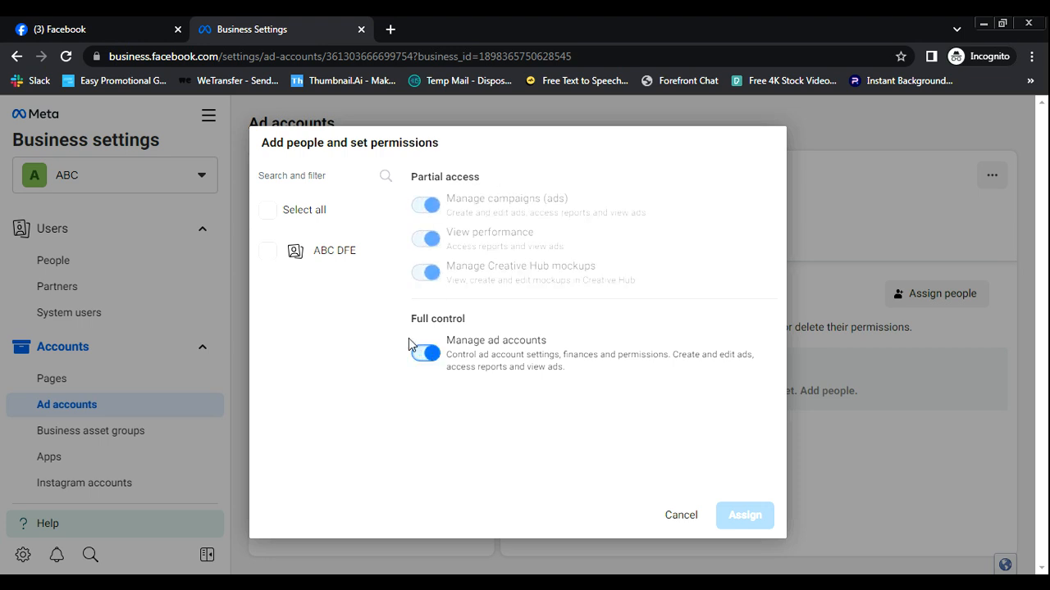
{"action": "left_click", "coordinate": [269, 254]}
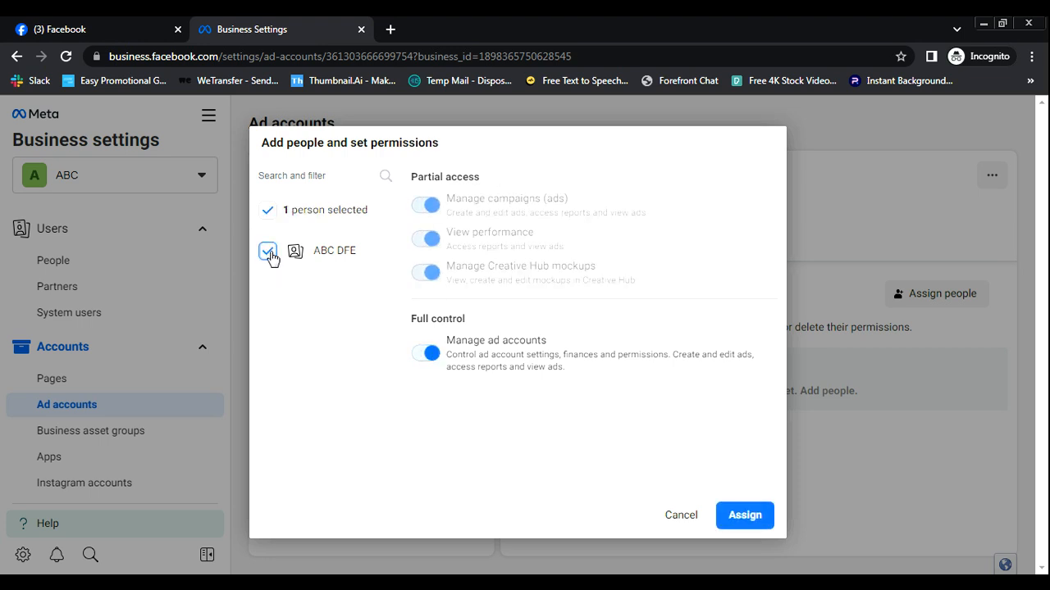
{"action": "left_click", "coordinate": [746, 526]}
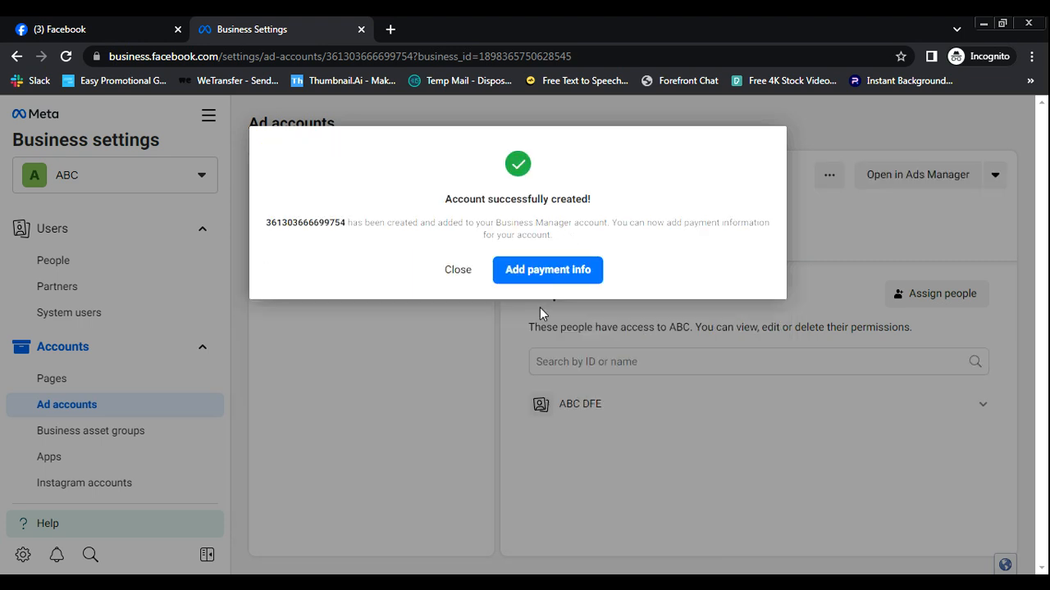
- Dismiss the payment info setup and return to Ads Manager via All tools
{"action": "left_click", "coordinate": [547, 280]}
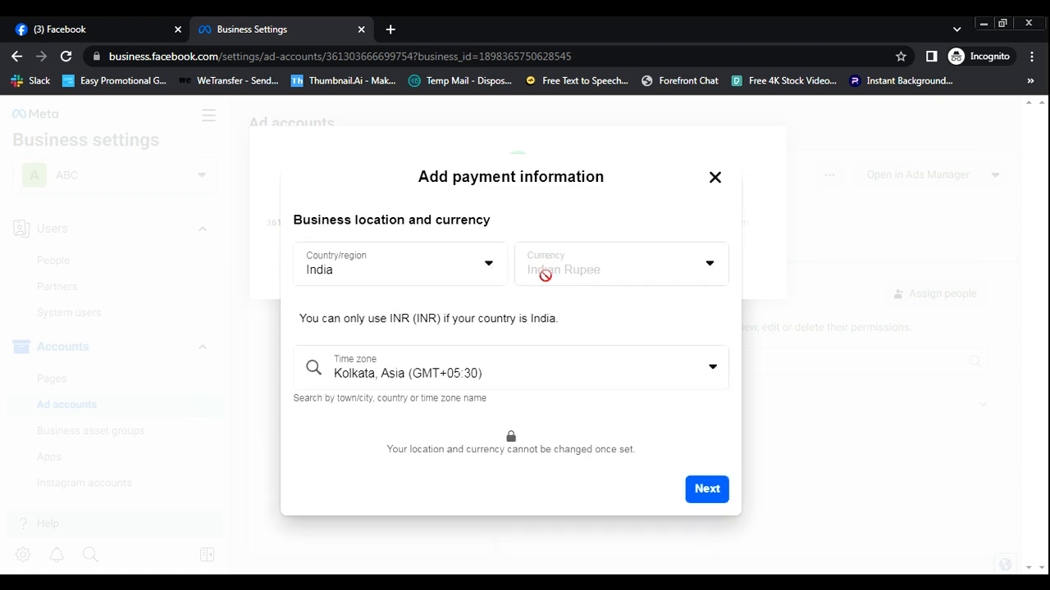
{"action": "left_click", "coordinate": [712, 178]}
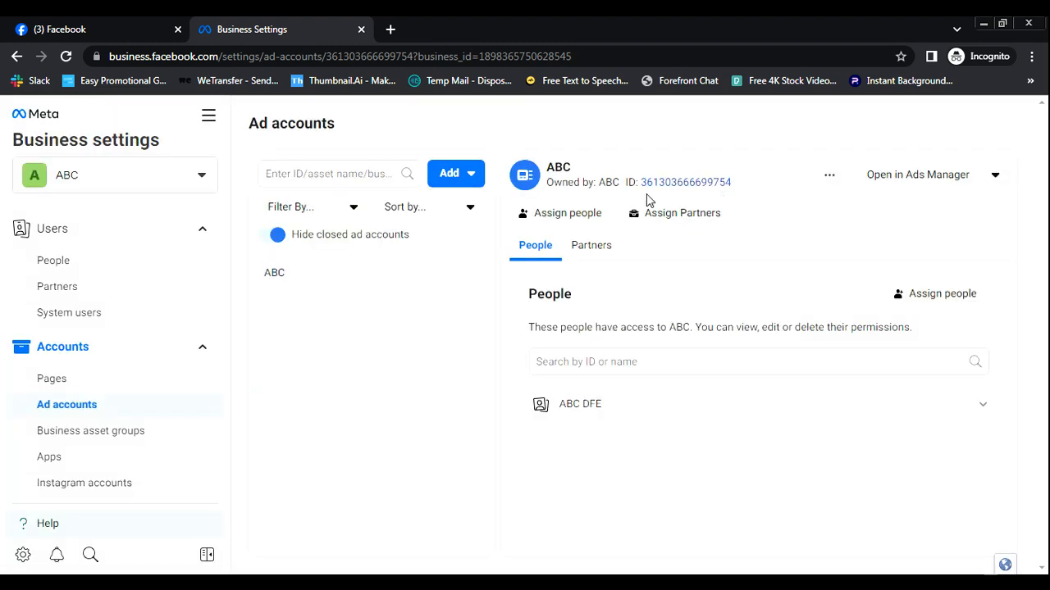
{"action": "left_click", "coordinate": [208, 115]}
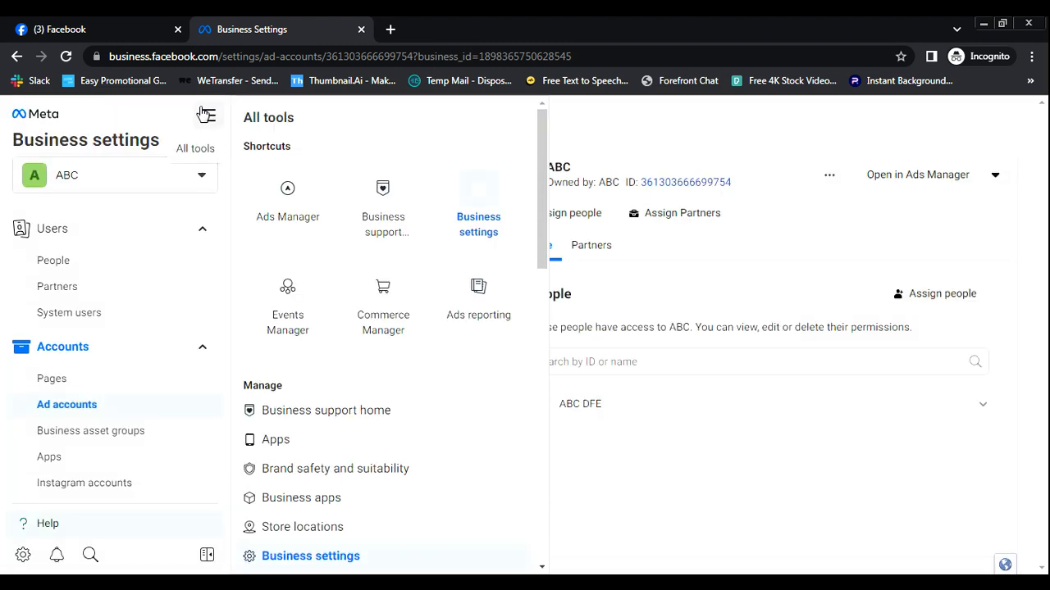
{"action": "left_click", "coordinate": [283, 192]}
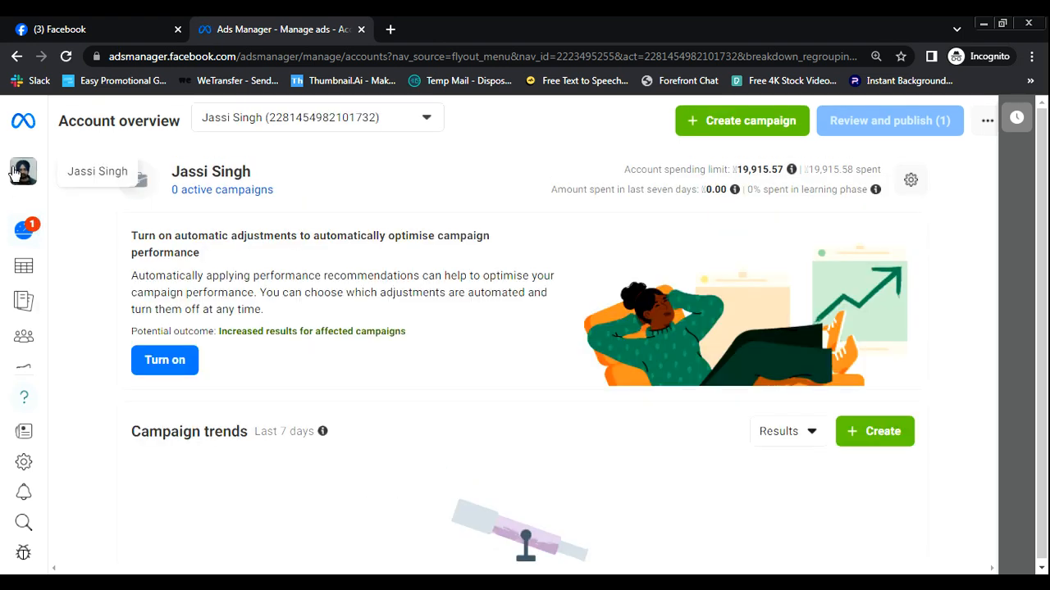
- Switch to the new hair ad account and scroll the Campaigns table to view reach, impressions and spend
{"action": "left_click", "coordinate": [23, 171]}
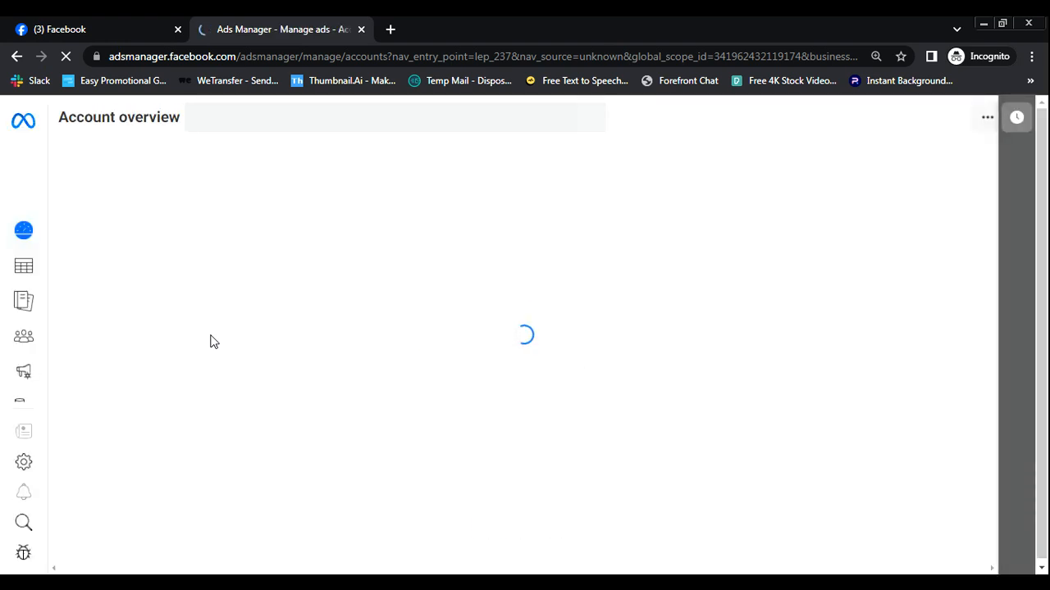
{"action": "left_click", "coordinate": [32, 275]}
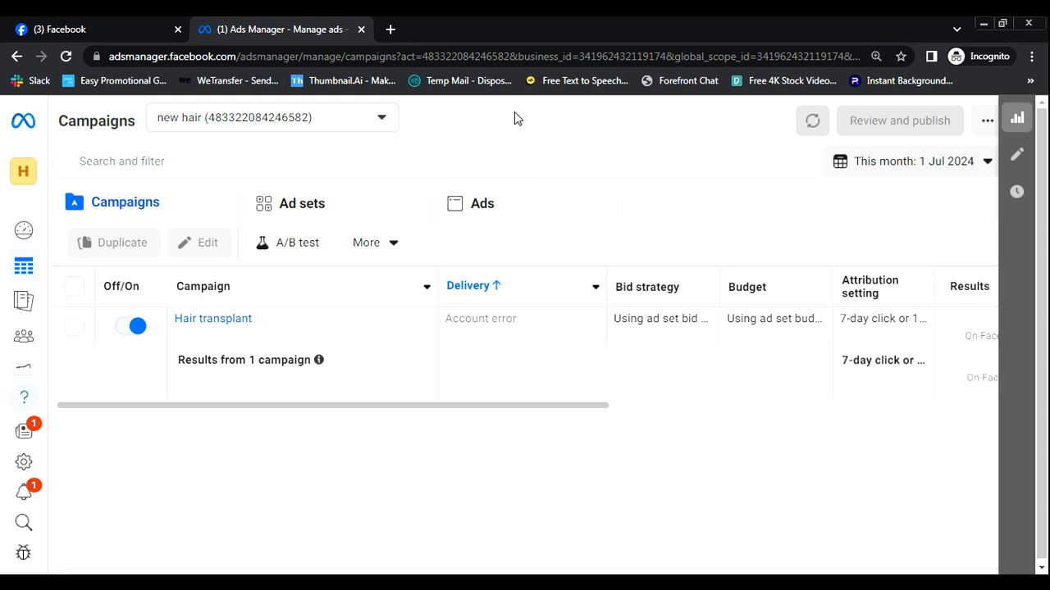
{"action": "left_click_drag", "start_coordinate": [471, 407], "coordinate": [876, 434]}
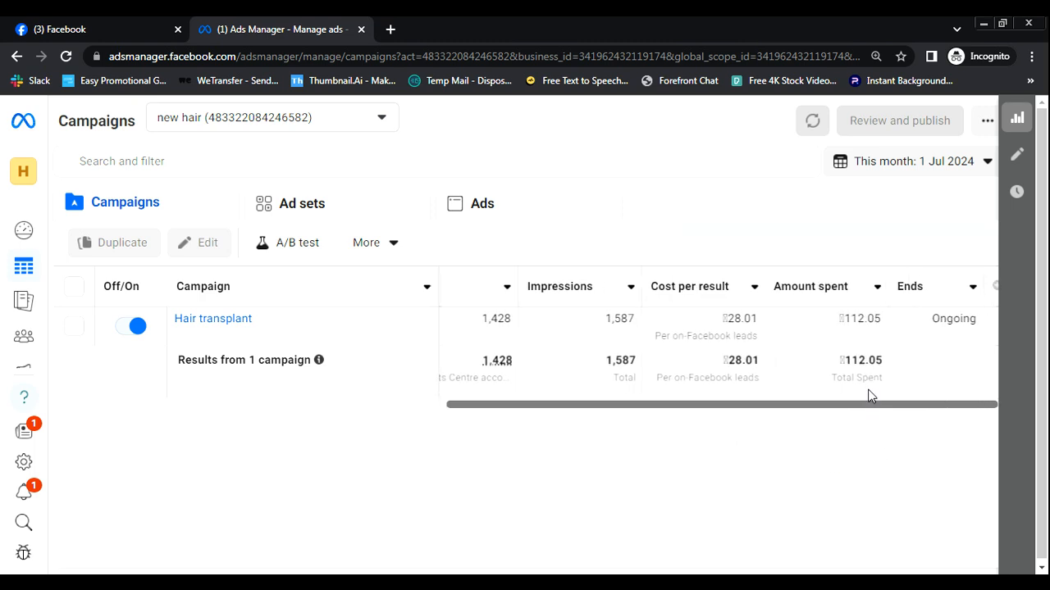
{"action": "left_click_drag", "start_coordinate": [862, 407], "coordinate": [391, 368]}
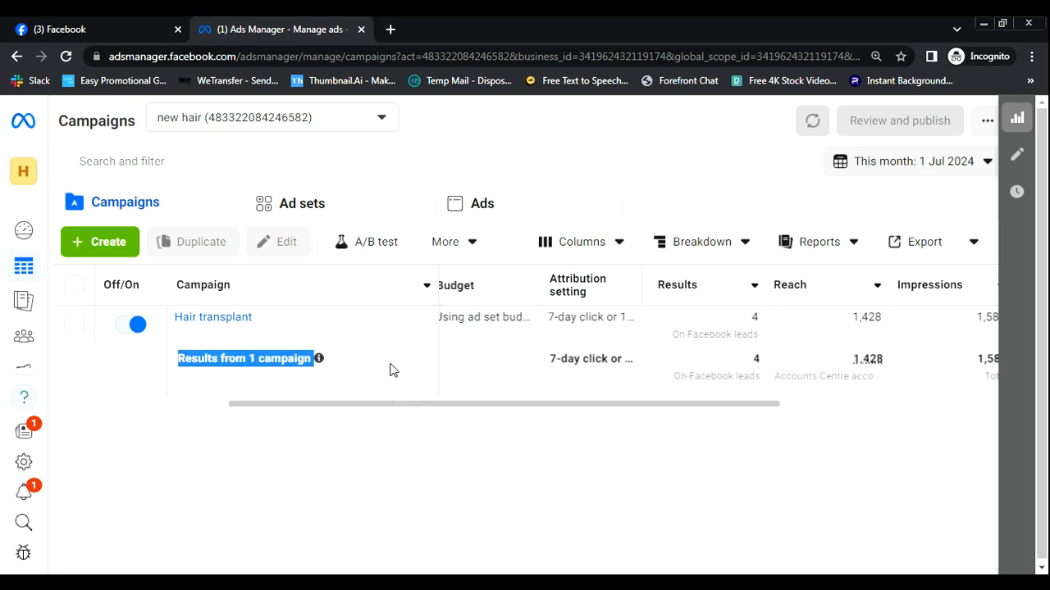
{"action": "left_click", "coordinate": [564, 129]}
{"action": "left_click_drag", "start_coordinate": [611, 402], "coordinate": [500, 400]}
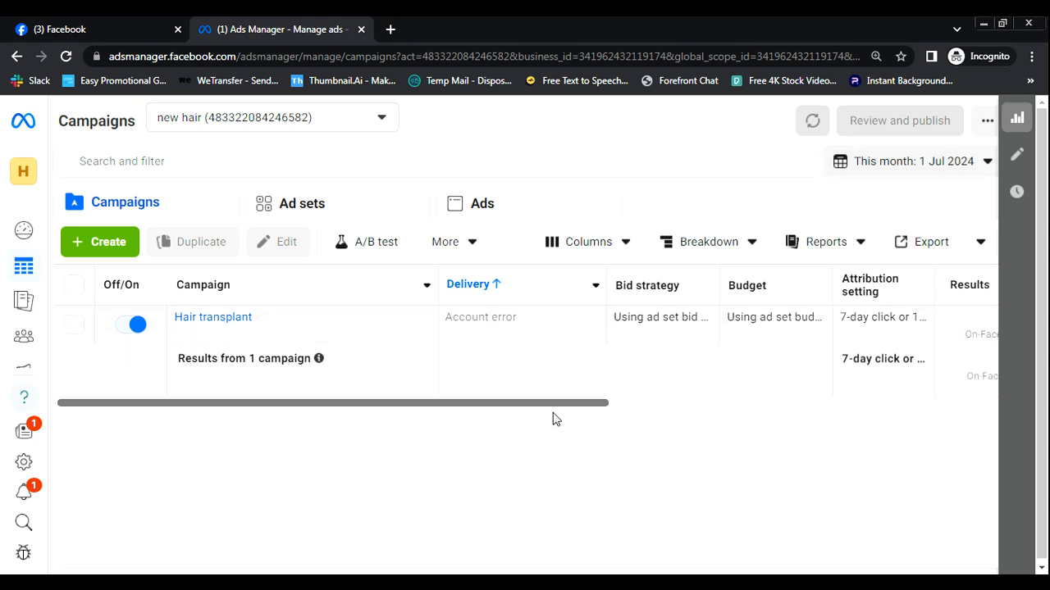
{"action": "left_click_drag", "start_coordinate": [548, 406], "coordinate": [464, 347]}
{"action": "left_click", "coordinate": [23, 171]}
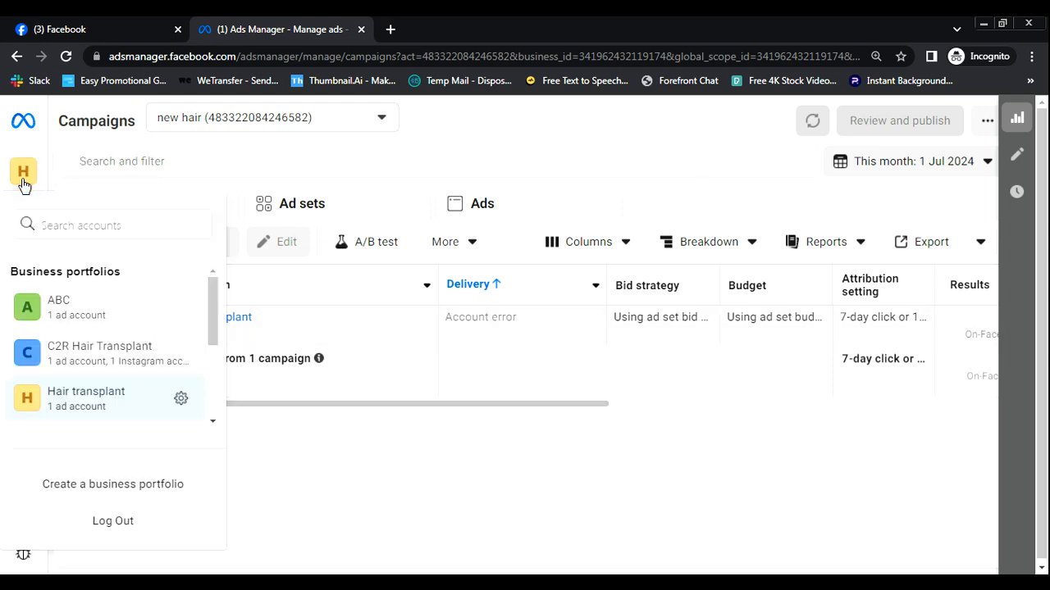
- Dismiss the business portfolio list and go to Billing & payments for the new hair ad account
{"action": "left_click", "coordinate": [434, 136]}
{"action": "mouse_move", "coordinate": [10, 301]}
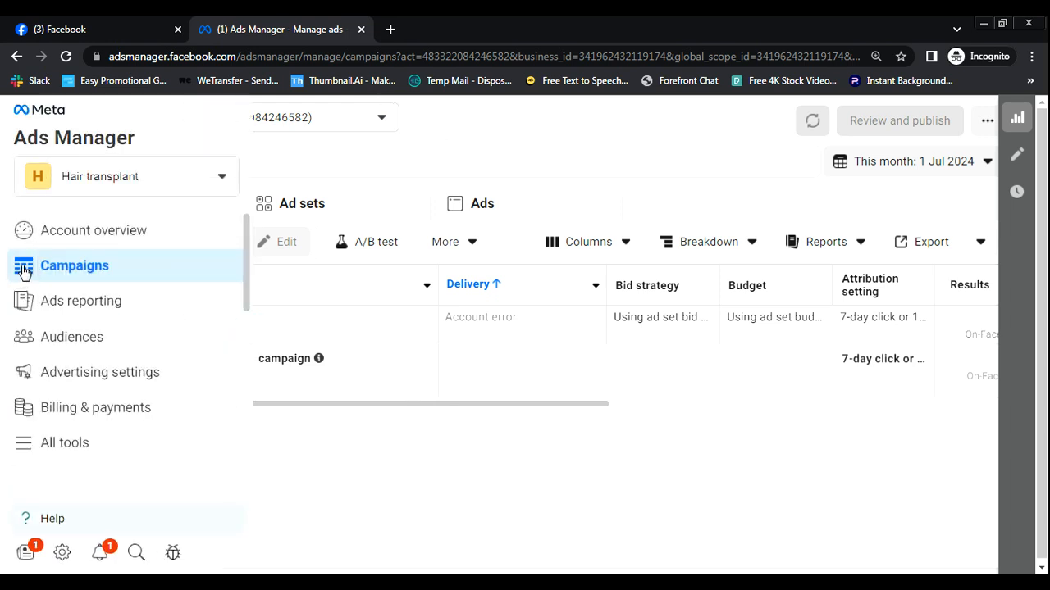
{"action": "left_click", "coordinate": [68, 410]}
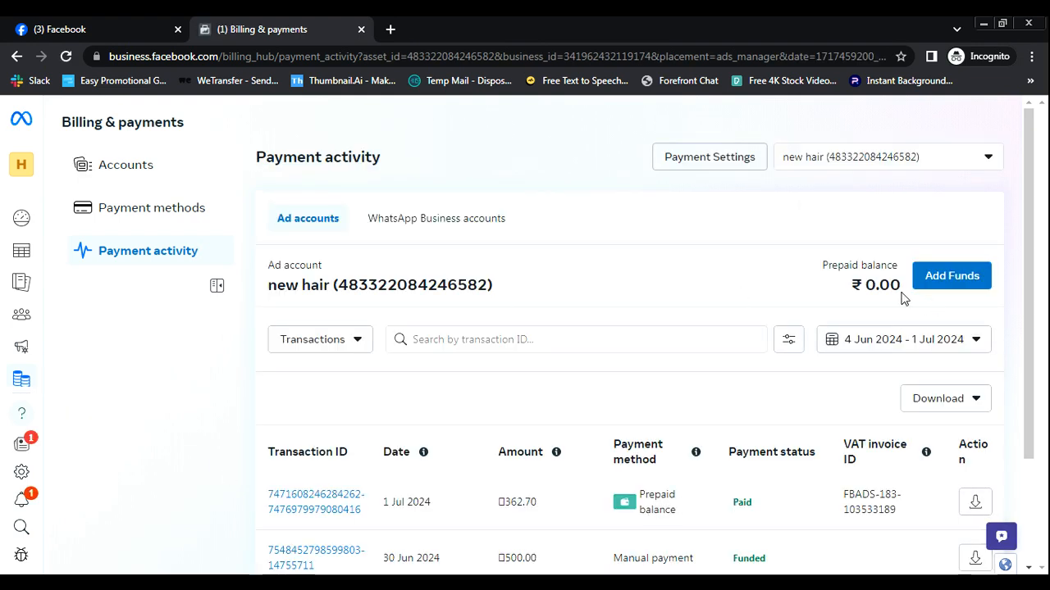
{"action": "left_click_drag", "start_coordinate": [906, 295], "coordinate": [853, 286]}
{"action": "left_click_drag", "start_coordinate": [443, 500], "coordinate": [368, 522]}
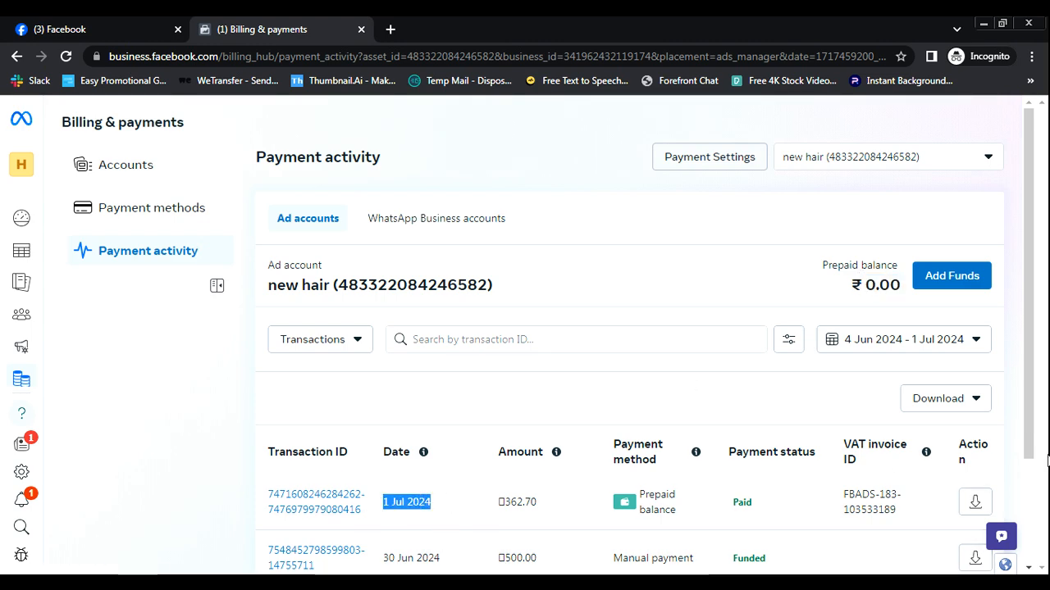
{"action": "left_click_drag", "start_coordinate": [1031, 442], "coordinate": [1032, 551]}
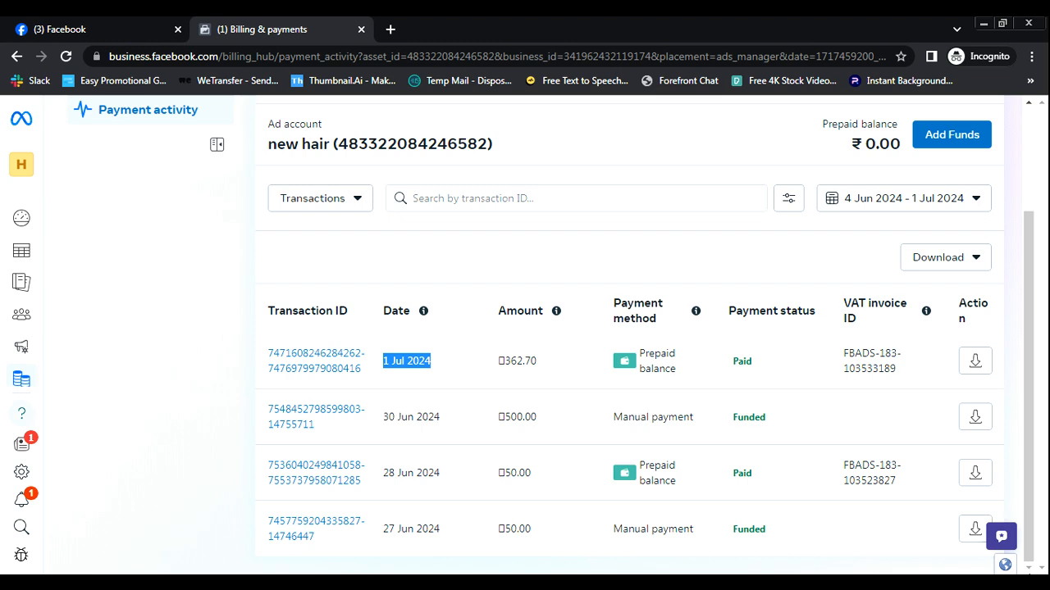
{"action": "left_click_drag", "start_coordinate": [467, 534], "coordinate": [382, 529]}
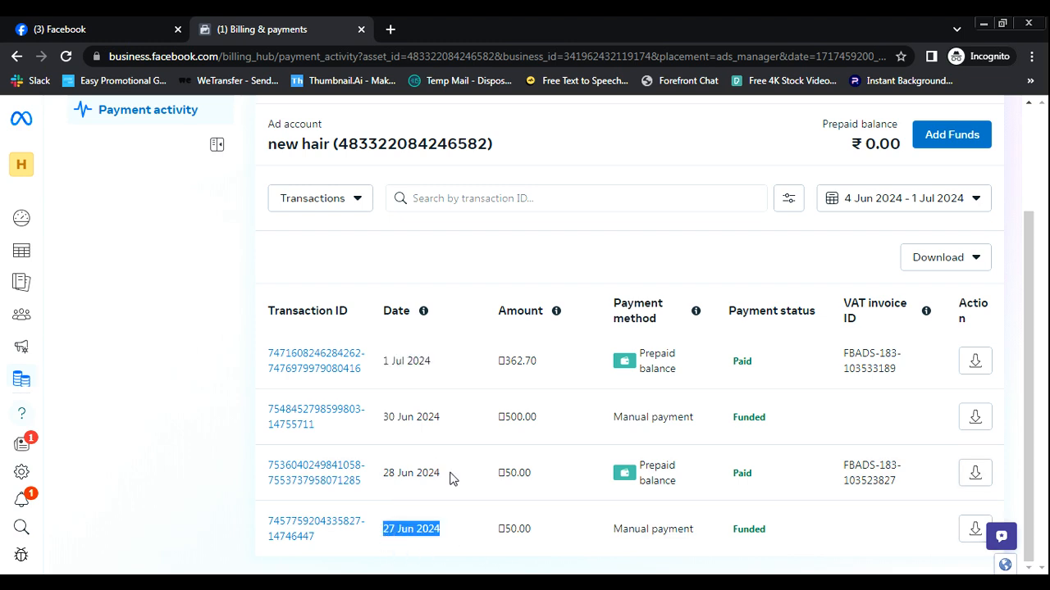
{"action": "left_click_drag", "start_coordinate": [449, 472], "coordinate": [397, 455]}
{"action": "left_click_drag", "start_coordinate": [453, 418], "coordinate": [418, 404]}
{"action": "left_click", "coordinate": [451, 361]}
{"action": "left_click_drag", "start_coordinate": [450, 361], "coordinate": [367, 366]}
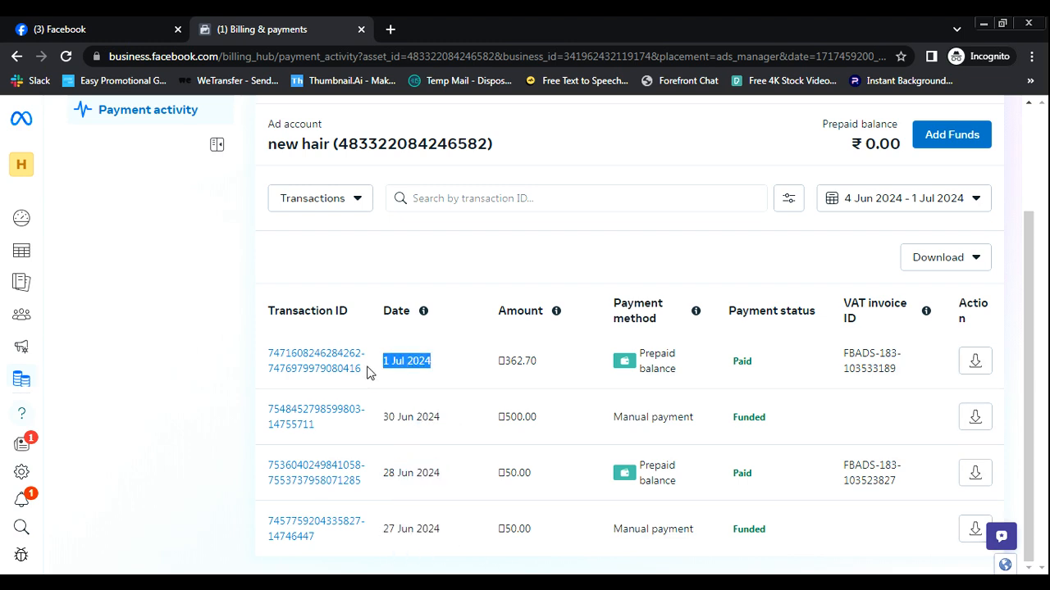
{"action": "left_click", "coordinate": [1028, 203]}
{"action": "scroll", "coordinate": [1028, 203], "scroll_direction": "up", "scroll_amount": 2}
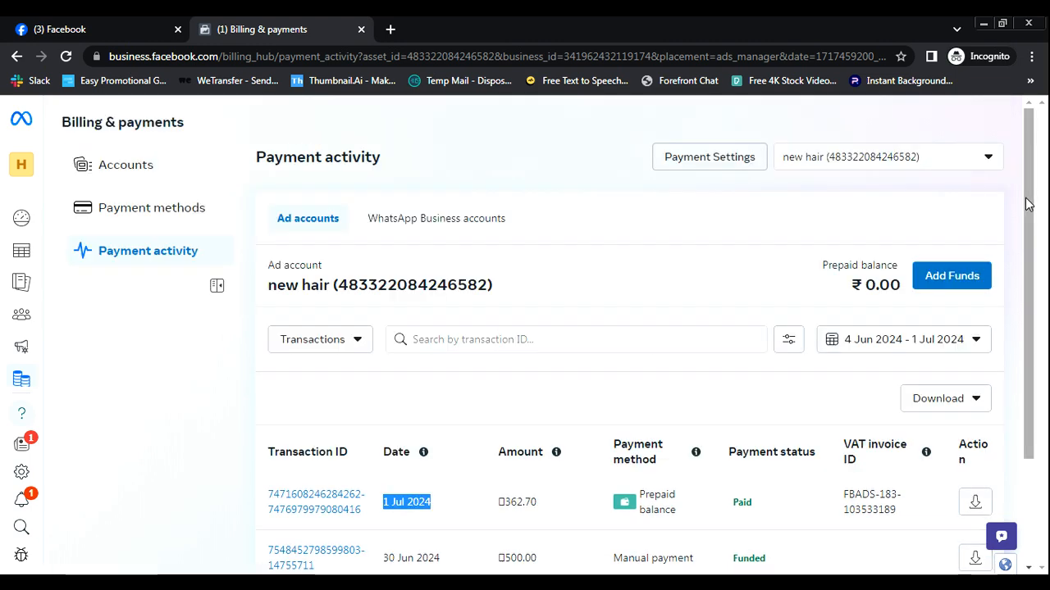